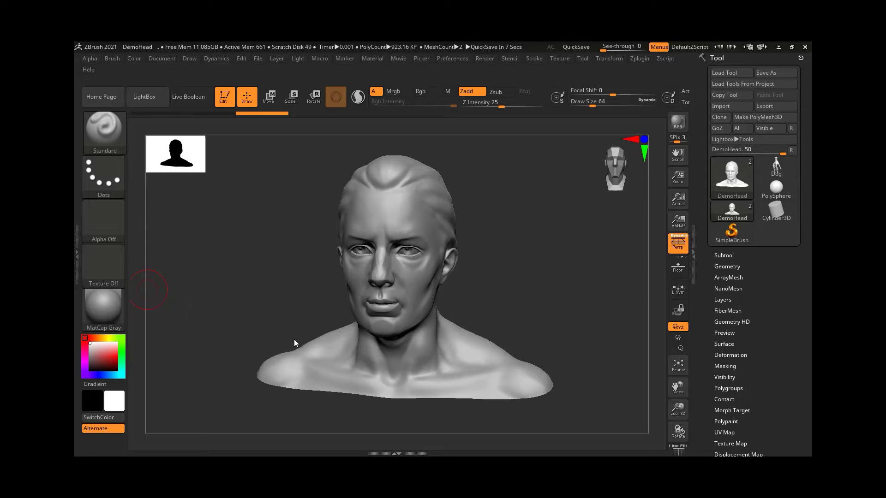
Rotate the DemoHead bust on the canvas from a front view to a side profile
mouse_move(271, 325)
left_mouse_down()
mouse_move(384, 362)
mouse_move(337, 372)
mouse_move(504, 385)
mouse_move(474, 351)
mouse_move(540, 326)
mouse_move(478, 404)
mouse_move(488, 411)
left_mouse_up()
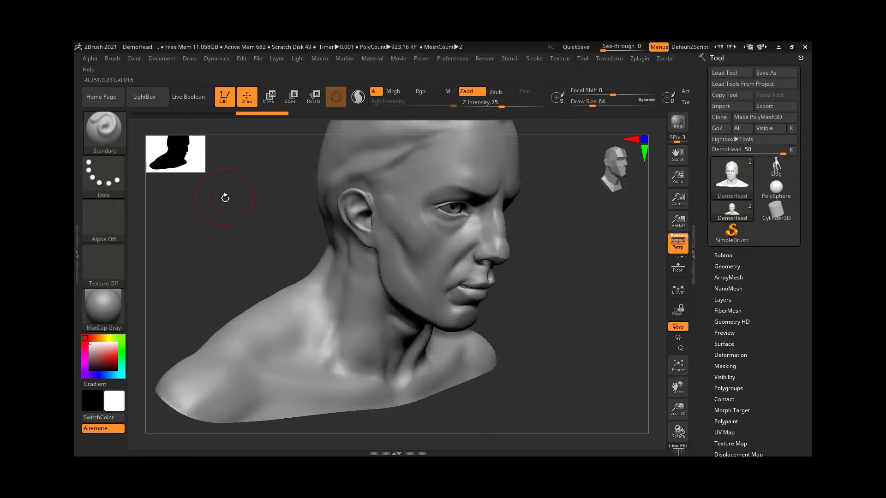
Switch to the Clay brush at Draw Size 32 and add three bumps on the shoulder
left_click(123, 134)
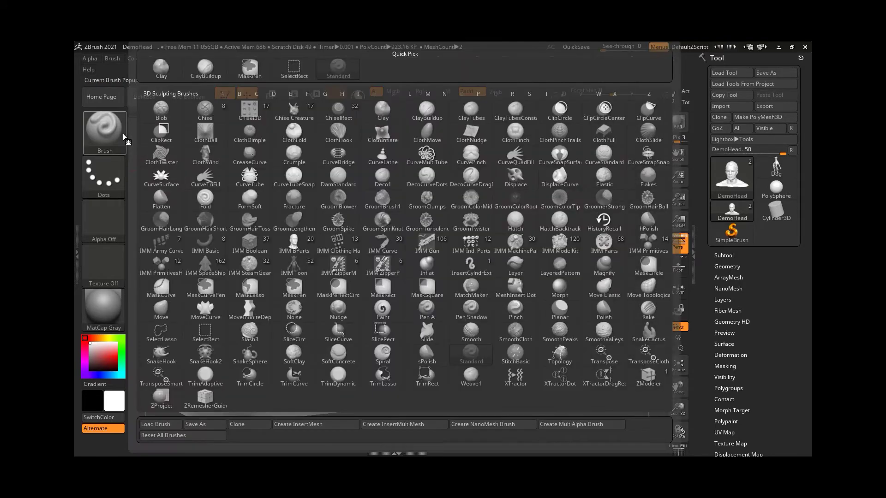
left_click(161, 67)
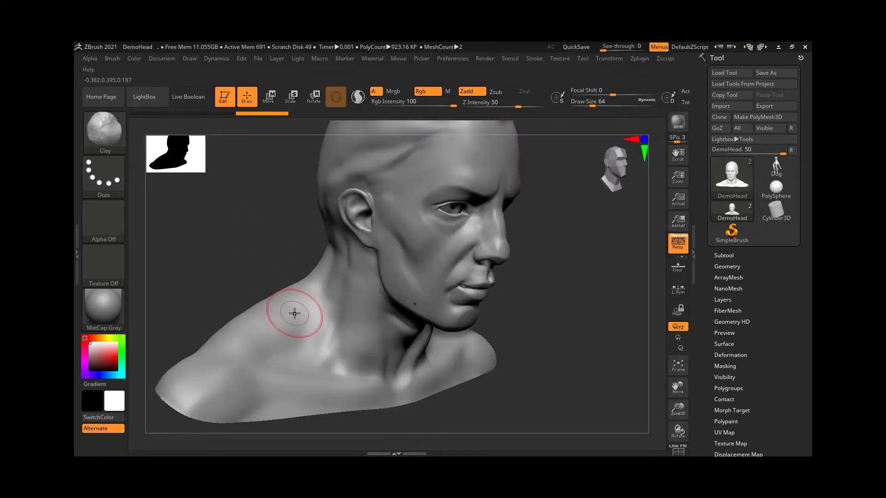
key("bracketleft")
key("bracketleft")
key("bracketleft")
key("bracketleft")
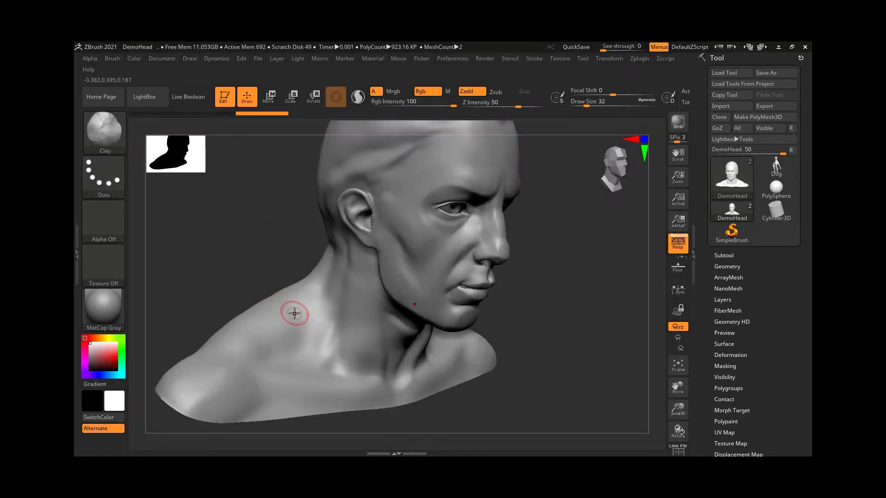
left_click_drag(267, 257, 292, 326)
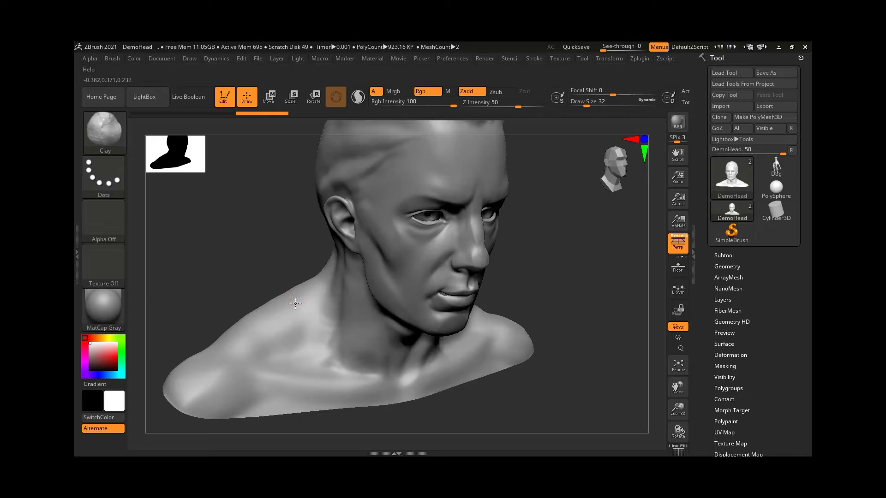
left_click(268, 318)
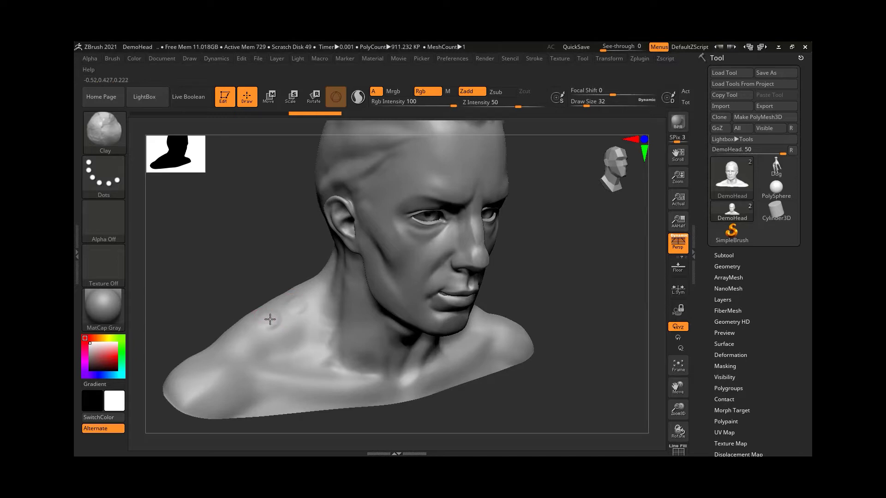
left_click(243, 334)
left_click(269, 360)
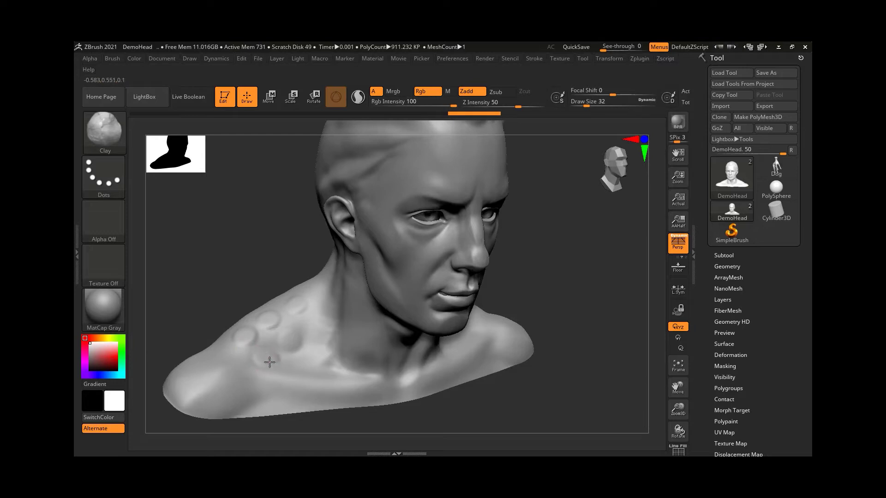
At Draw Size 24 and Z Intensity 59, add clay dabs across the shoulder and neck
key("bracketleft")
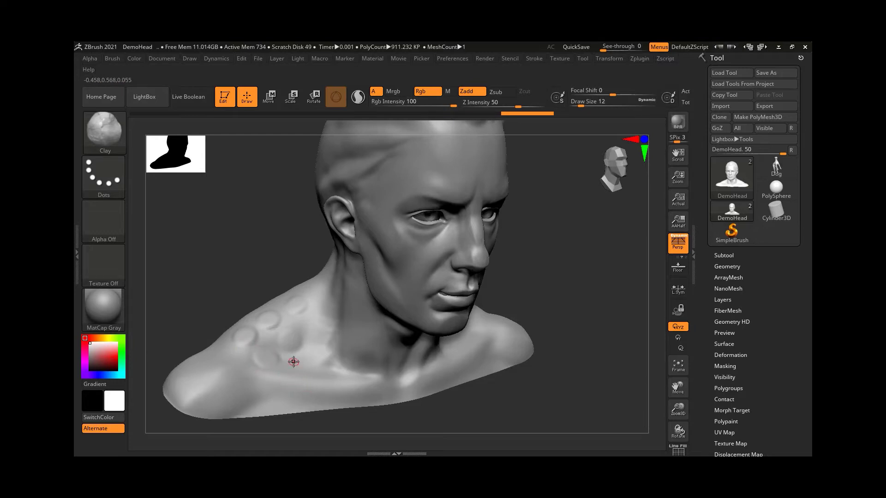
left_click(523, 106)
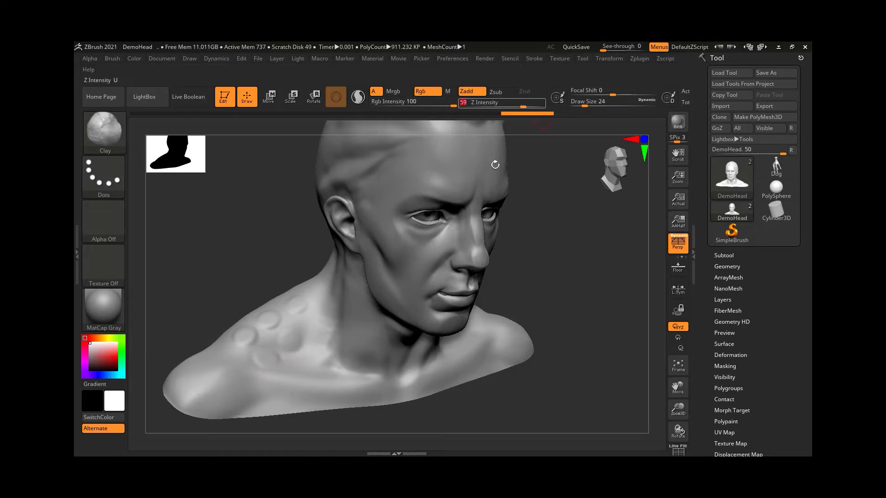
left_click(296, 364)
left_click(227, 362)
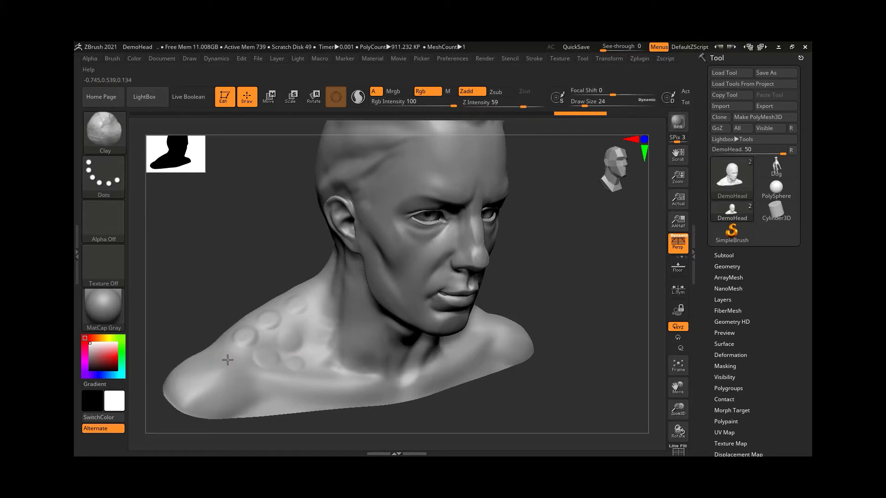
left_click(249, 379)
left_click(317, 319)
left_click(318, 300)
left_click(316, 288)
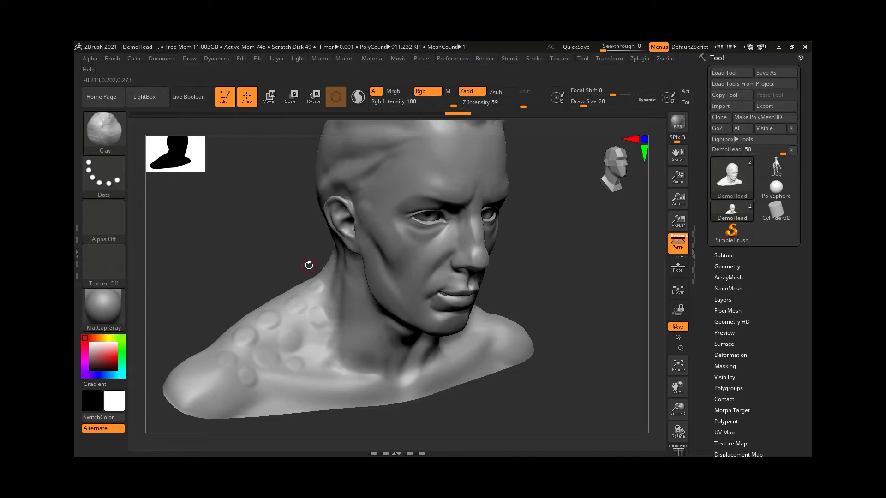
Raise Z Intensity to 82 and add stronger dabs over the shoulder, neck base and neck
left_click_drag(523, 105, 534, 106)
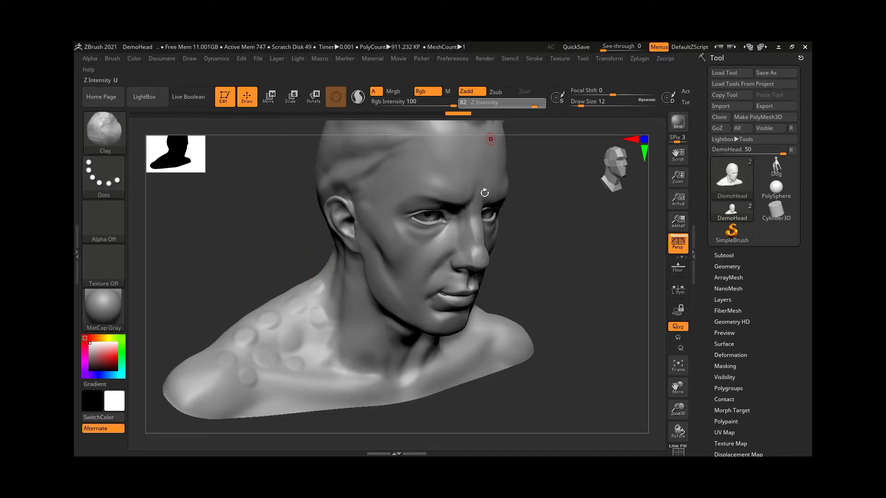
left_click(267, 356)
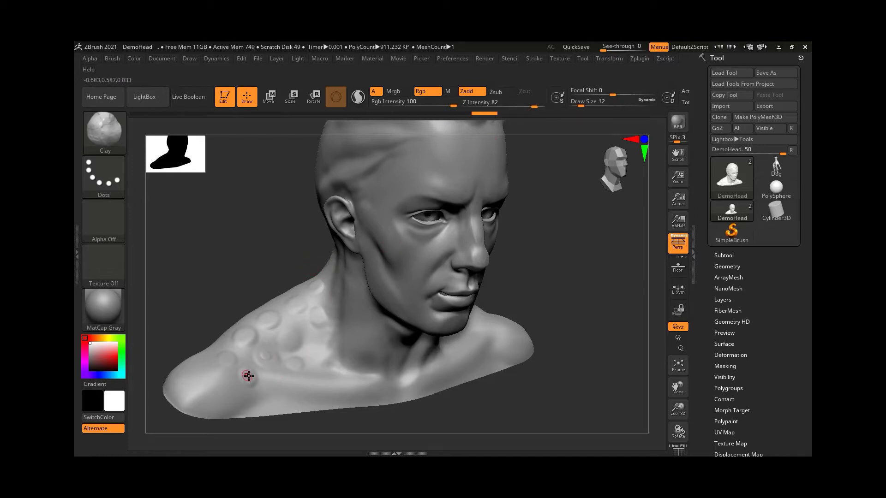
left_click(247, 376)
left_click(243, 345)
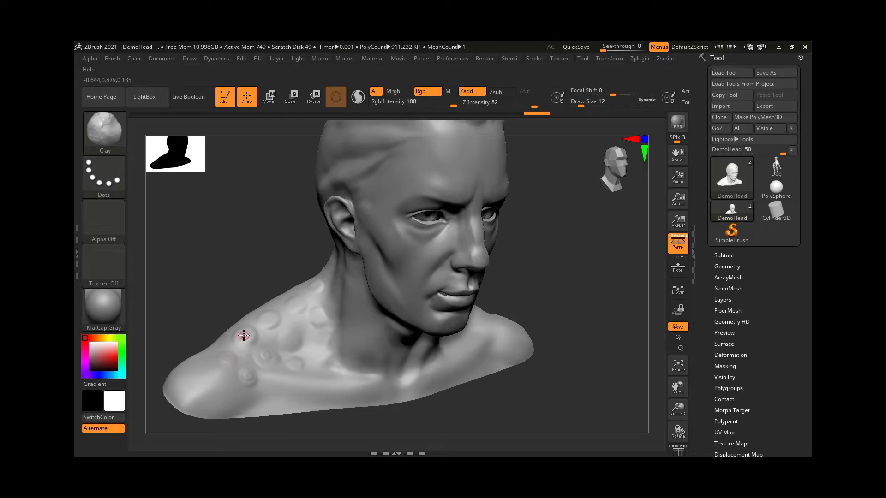
left_click(245, 339)
left_click(284, 337)
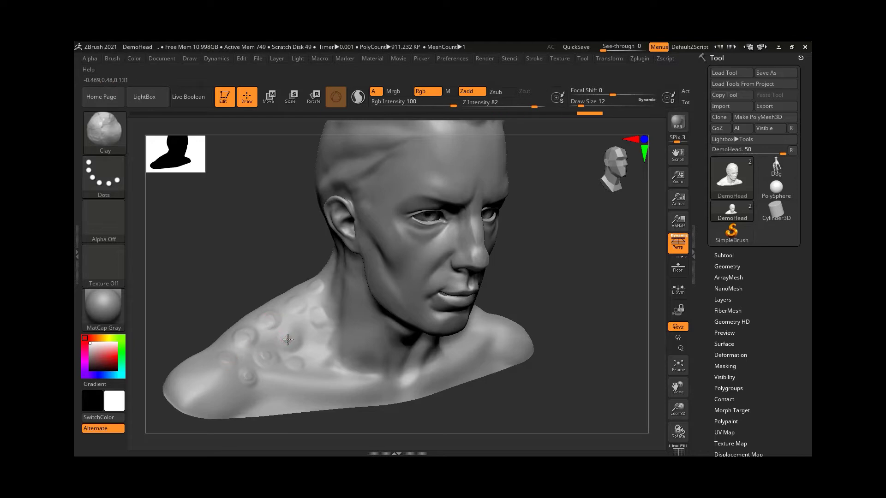
left_click(296, 304)
left_click(319, 317)
left_click(319, 286)
left_click(412, 363)
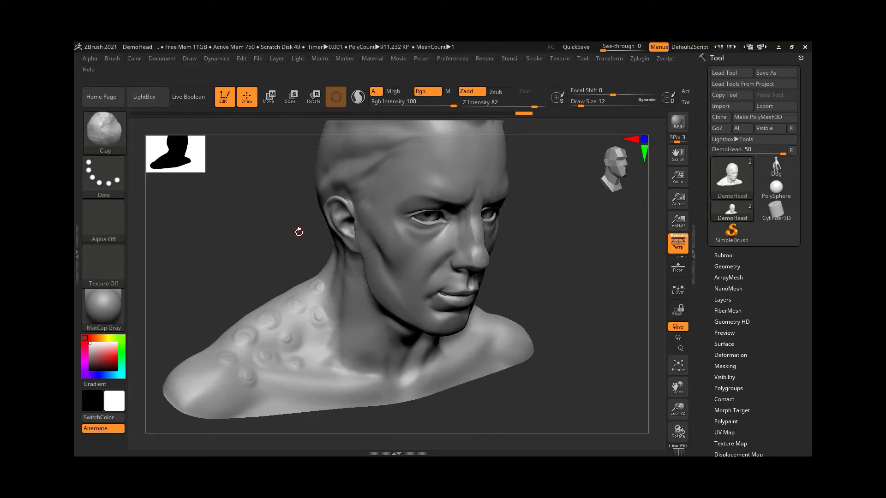
Filter the brush palette to S brushes and pick SnakeHook
key("b")
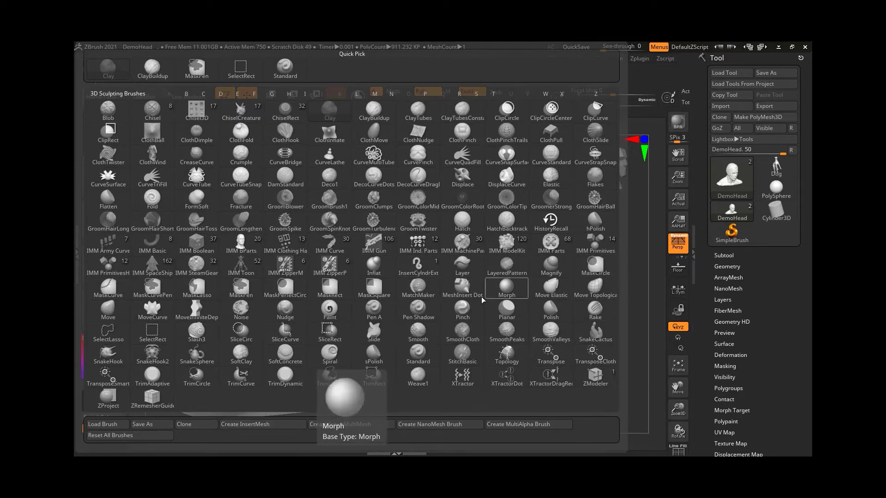
key("s")
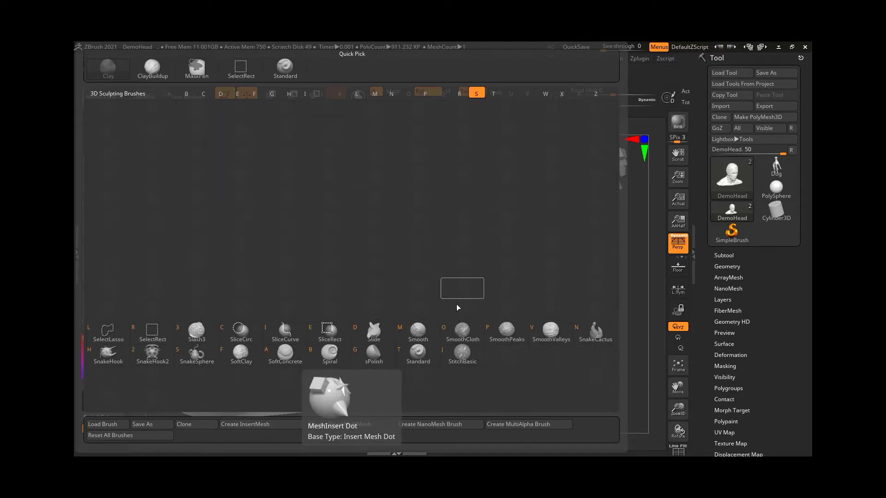
left_click(109, 359)
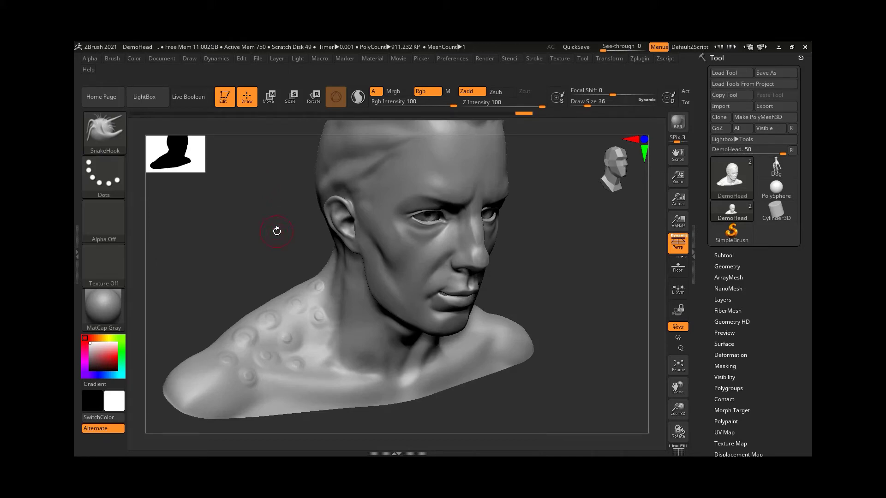
From the back of the bust, pull several SnakeHook spikes out of the neck and shoulder
left_click_drag(251, 280, 566, 279)
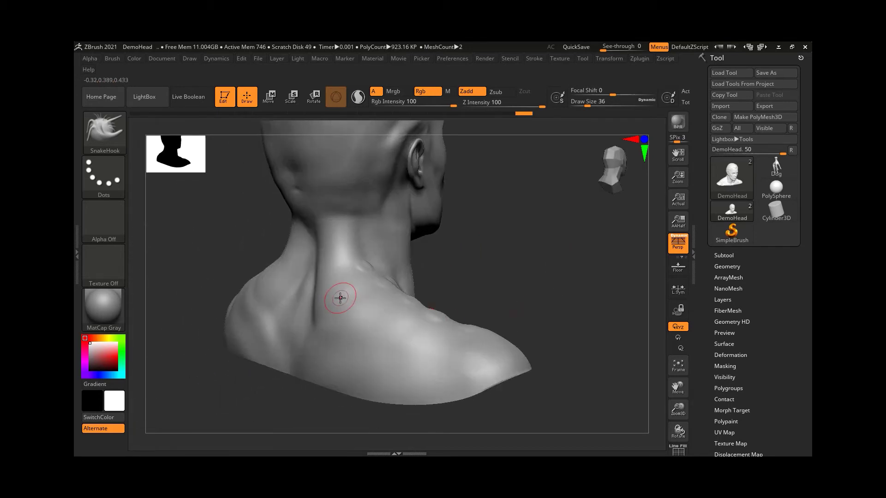
left_click_drag(340, 298, 321, 287)
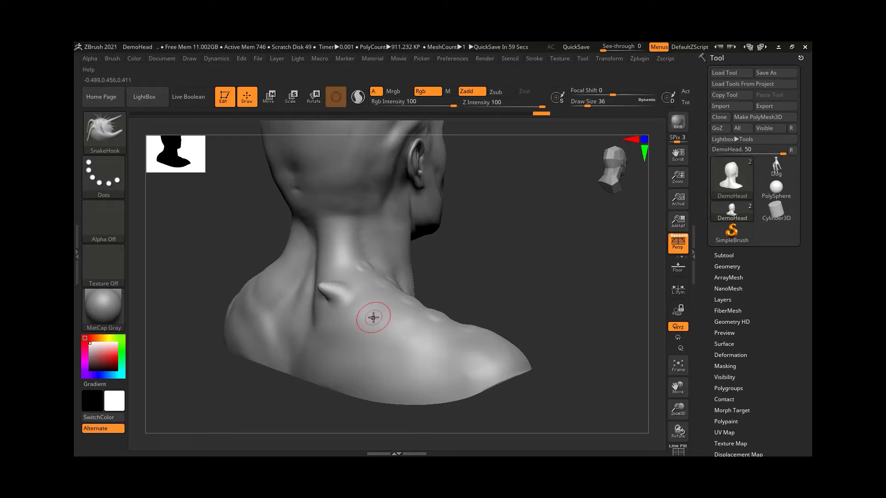
left_click_drag(373, 317, 327, 298)
left_click_drag(569, 297, 514, 297)
mouse_move(393, 342)
left_mouse_down()
mouse_move(368, 312)
mouse_move(290, 263)
mouse_move(269, 287)
mouse_move(297, 277)
left_mouse_up()
Undo the long spike, raise Draw Size to 48 and pull a new curved horn from the shoulder
key("ctrl+z")
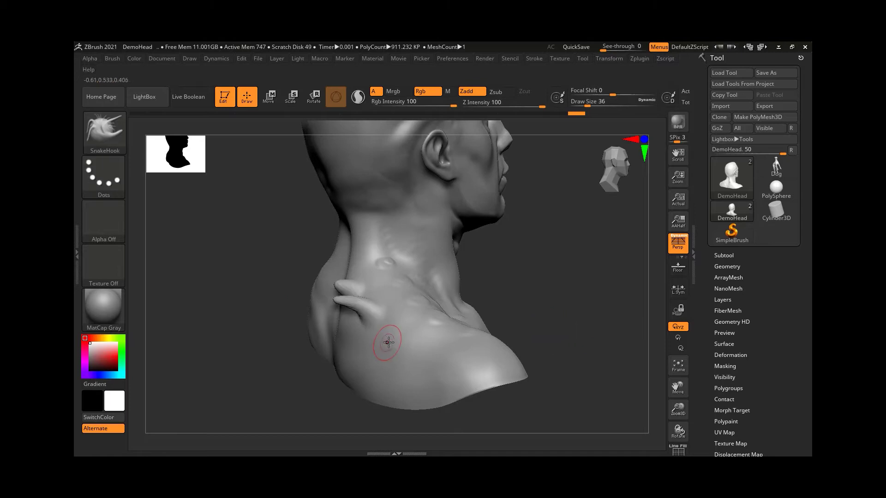
key("bracketright")
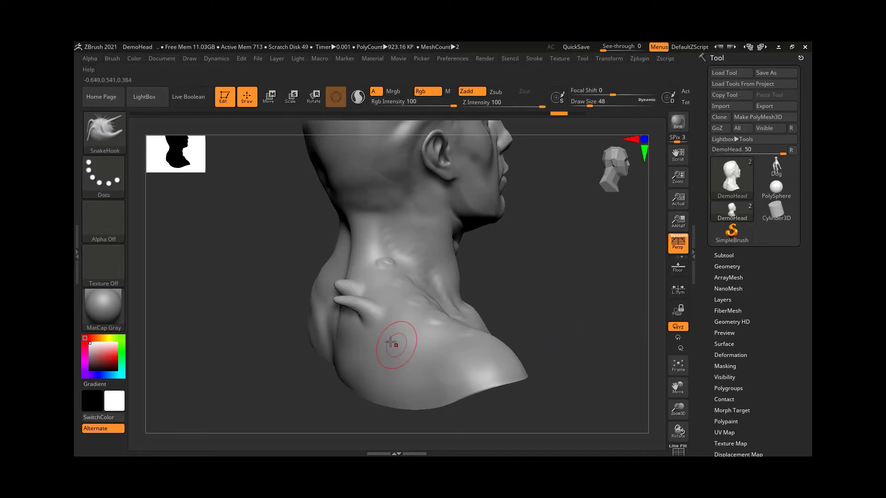
mouse_move(395, 343)
left_mouse_down()
mouse_move(340, 310)
mouse_move(238, 329)
mouse_move(220, 351)
left_mouse_up()
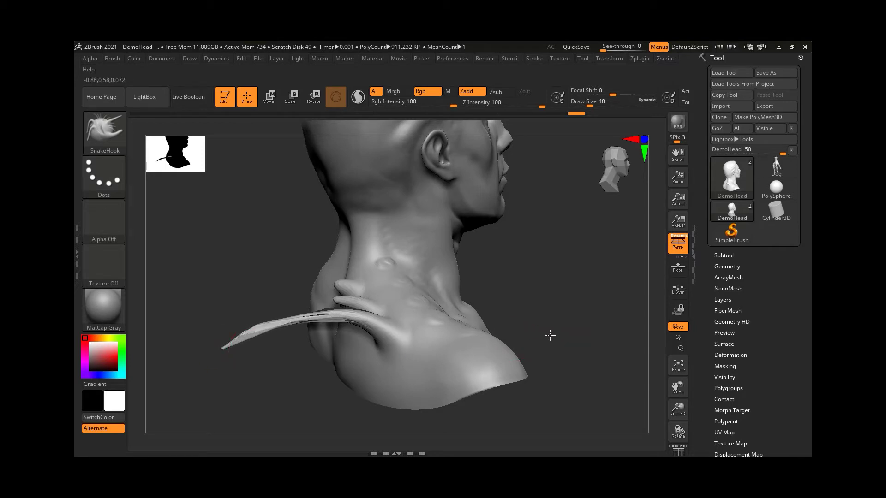
left_click_drag(551, 335, 546, 346)
left_click_drag(597, 369, 594, 405)
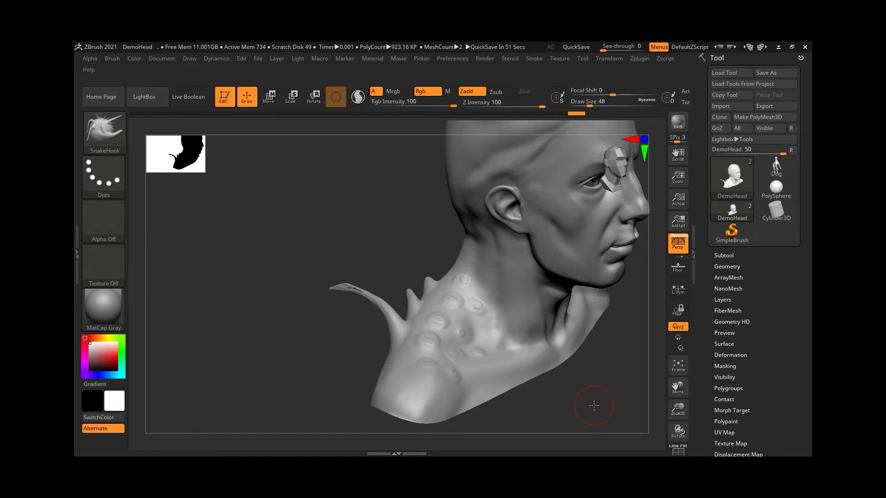
Undo the two latest spike strokes, then redo them to restore the shoulder spike and horn
left_click_drag(544, 378, 564, 387)
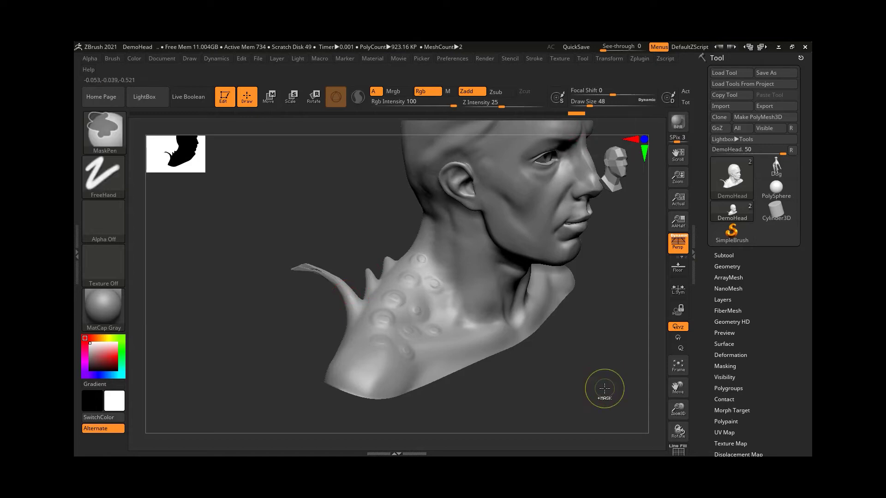
key("ctrl")
key("ctrl+z")
key("ctrl+z")
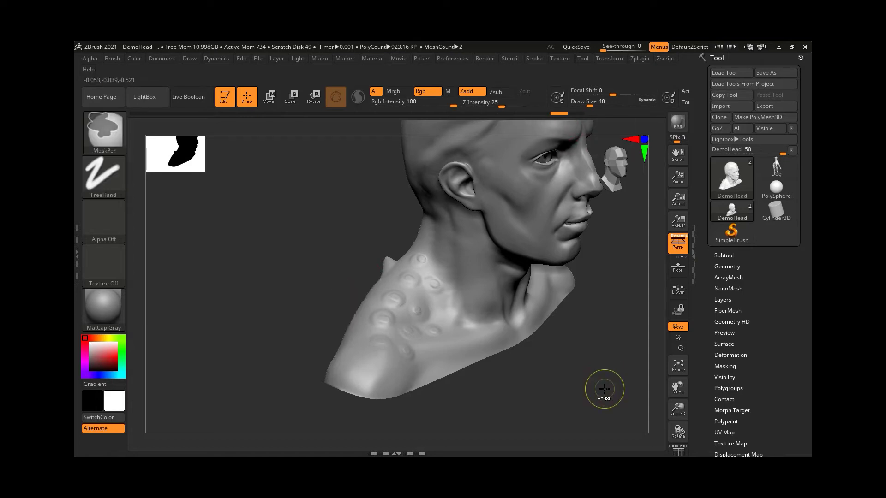
key("ctrl+z")
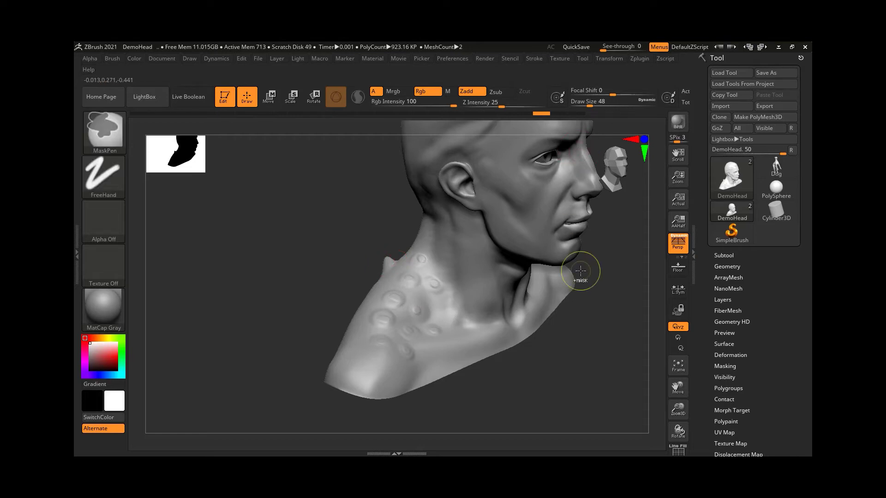
key("ctrl+shift+z")
key("ctrl+shift+z")
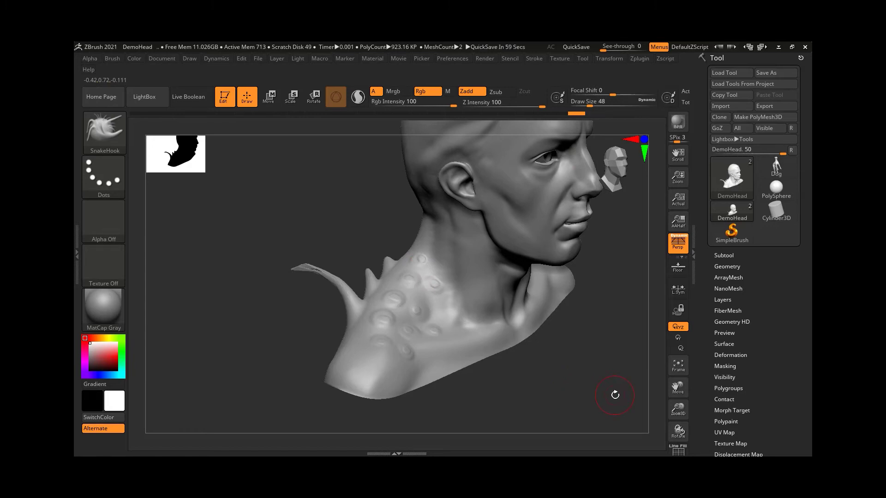
Filter the brush palette to H brushes and choose HistoryRecall
left_click(114, 130)
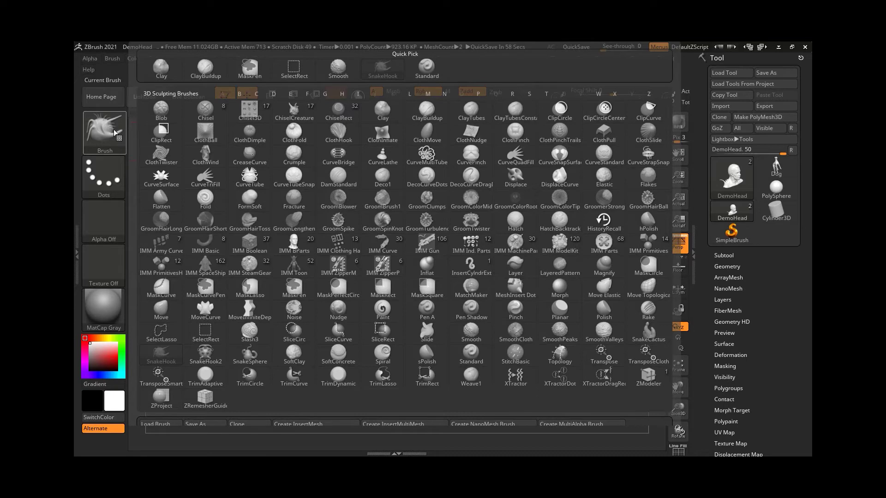
key("h")
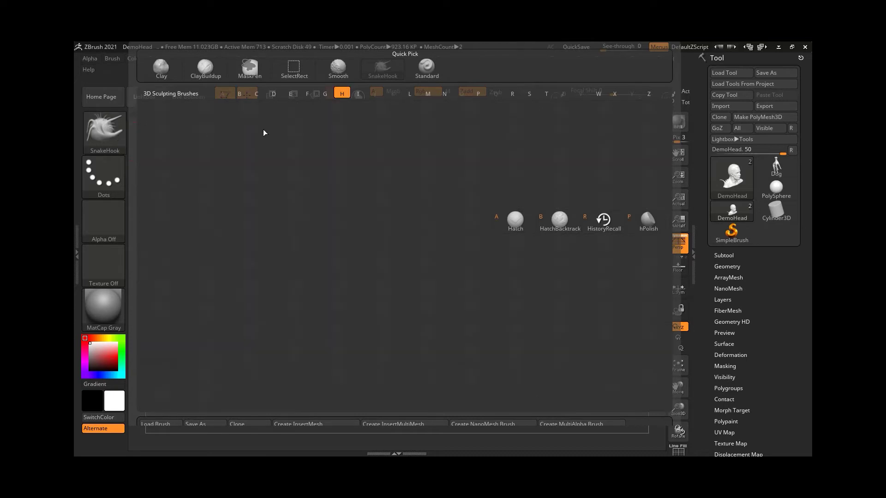
left_click(615, 227)
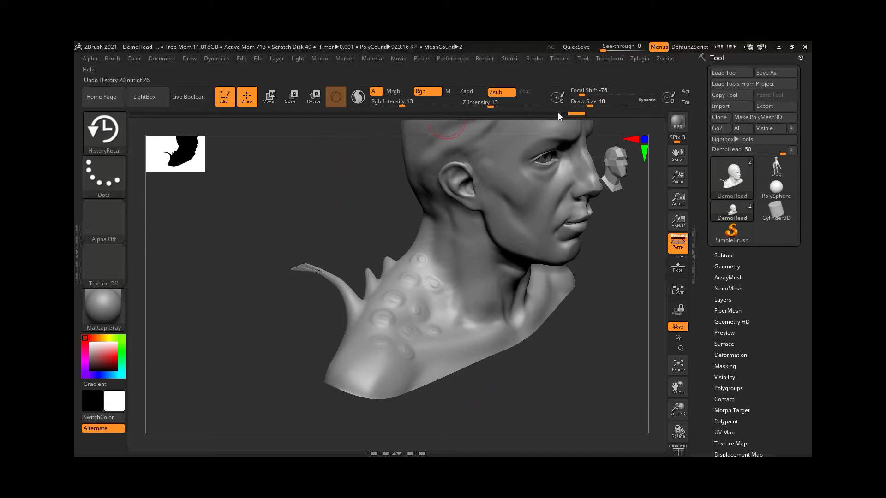
Scrub Undo History back to step 4 of 26, where the bust has no bumps or horns
left_click_drag(558, 115, 418, 113)
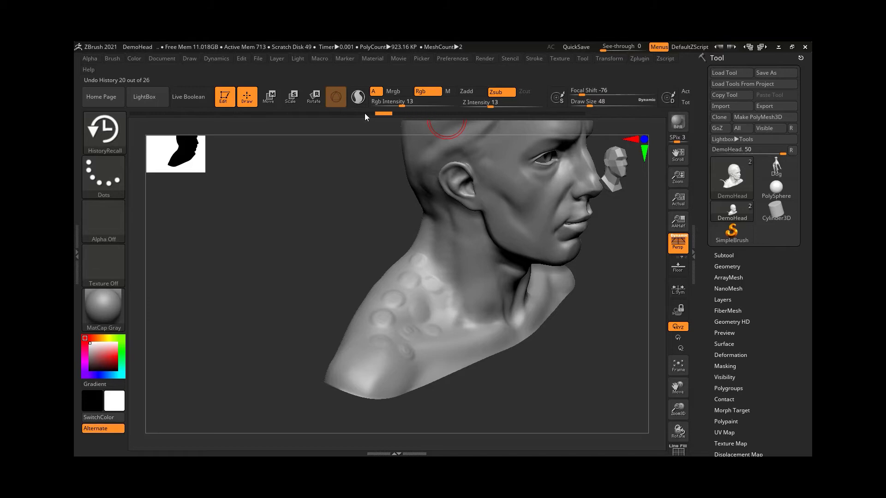
left_click_drag(365, 115, 174, 114)
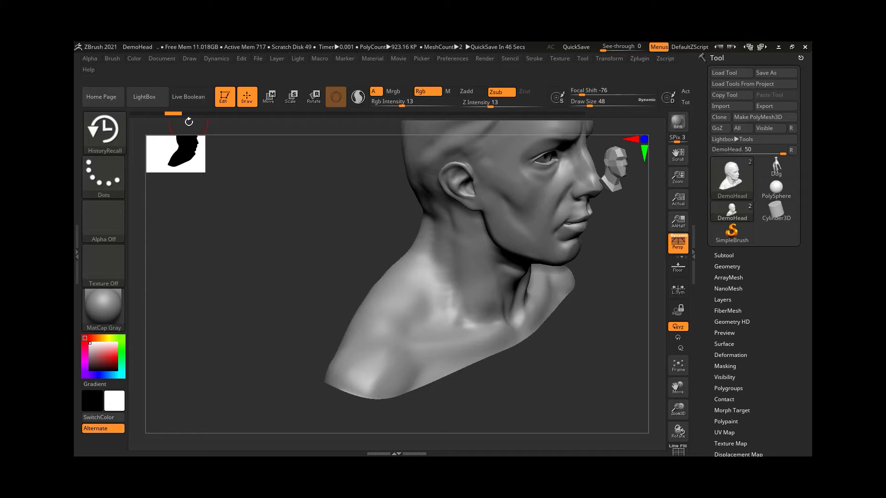
left_click(172, 113)
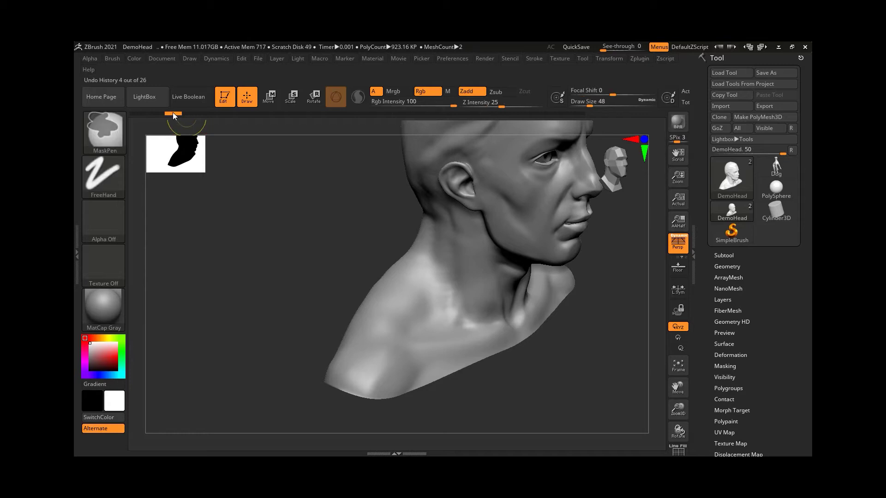
Set history step 4 as the recall source and return Undo History to step 26 of 26
left_click(171, 113, "ctrl")
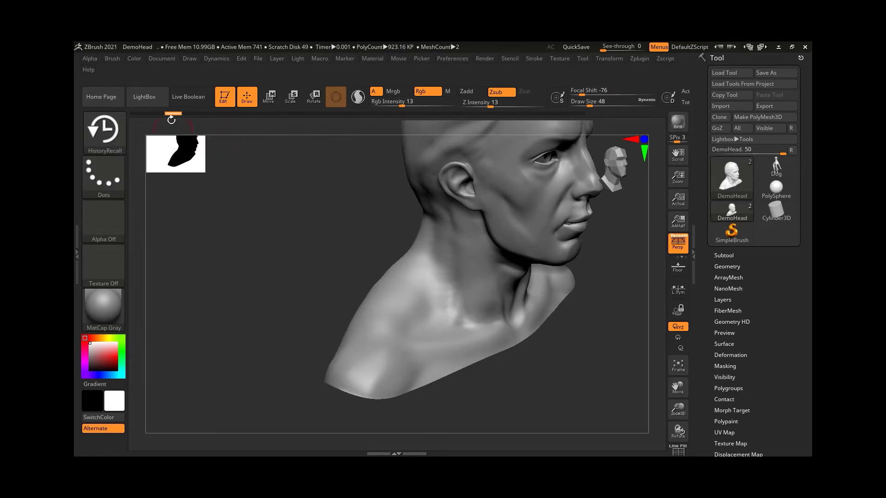
mouse_move(172, 113)
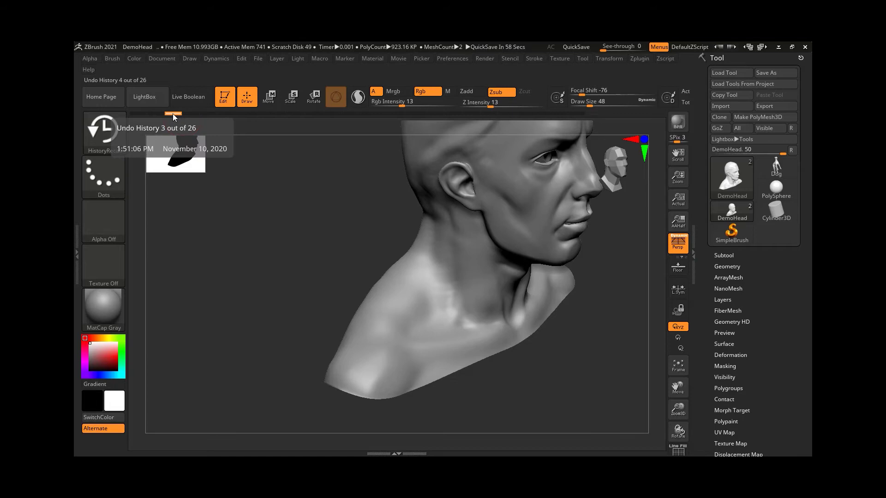
left_click_drag(173, 113, 615, 115)
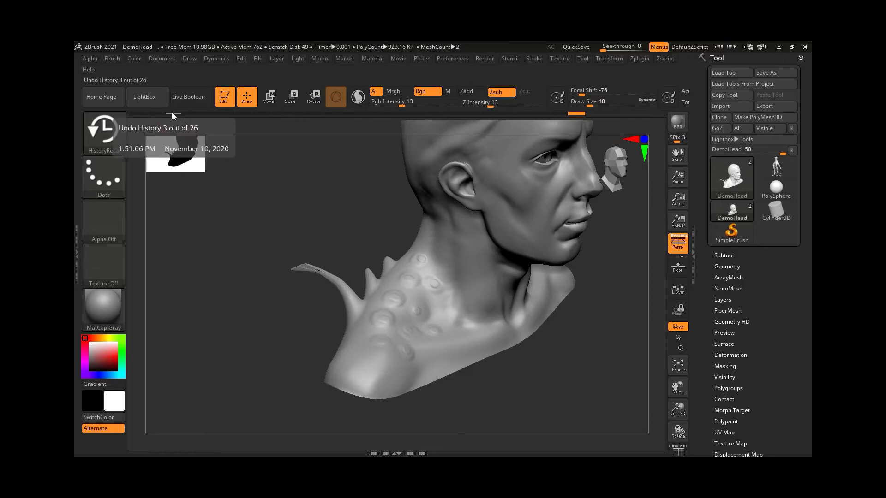
mouse_move(570, 355)
left_mouse_down()
mouse_move(561, 371)
mouse_move(589, 362)
mouse_move(586, 375)
mouse_move(555, 360)
mouse_move(564, 368)
left_mouse_up()
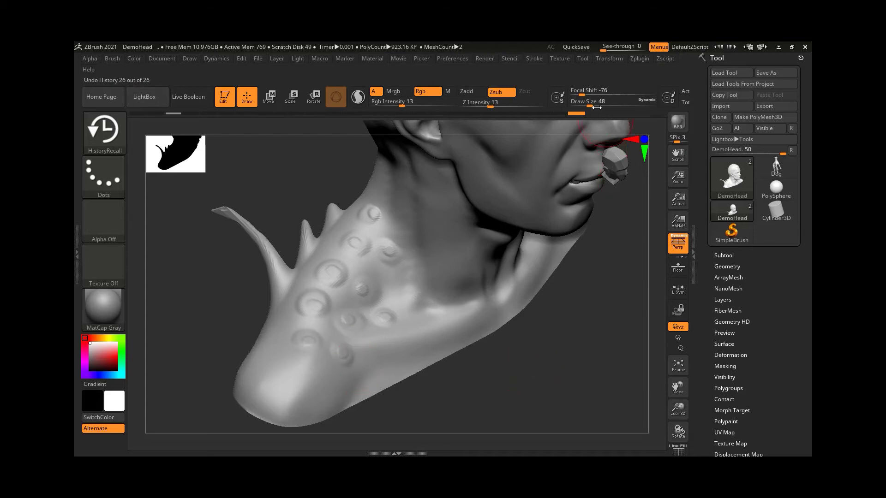
With Focal Shift at 0, recall the smooth surface over the neck bumps and upper ring mark
left_click_drag(587, 94, 613, 94)
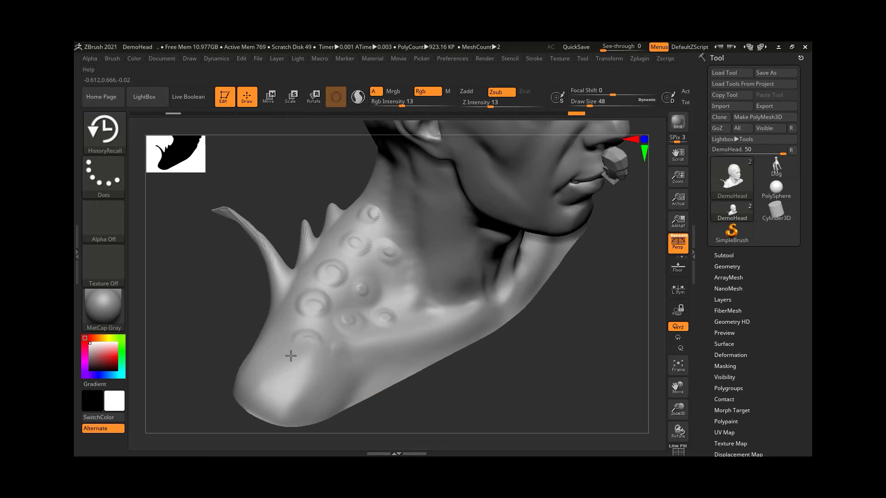
mouse_move(404, 320)
left_mouse_down("shift")
mouse_move(361, 286)
mouse_move(351, 344)
mouse_move(314, 347)
mouse_move(354, 349)
mouse_move(393, 268)
mouse_move(395, 245)
mouse_move(373, 294)
mouse_move(390, 245)
left_mouse_up("shift")
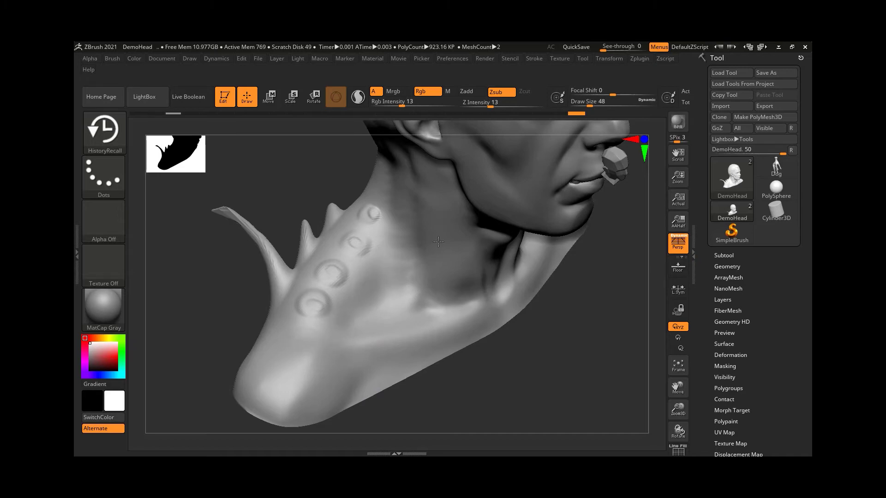
mouse_move(405, 210)
left_mouse_down("shift")
mouse_move(358, 209)
mouse_move(376, 206)
left_mouse_up("shift")
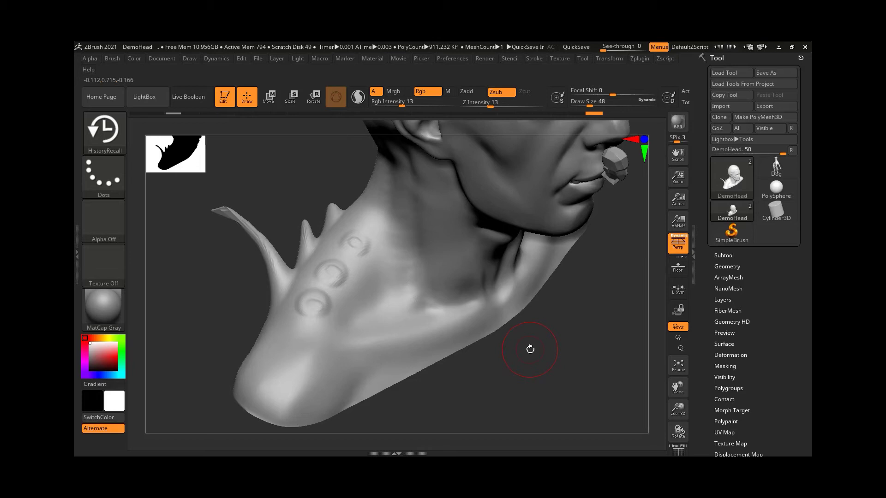
mouse_move(468, 382)
left_mouse_down()
mouse_move(498, 381)
mouse_move(493, 349)
mouse_move(562, 358)
mouse_move(507, 355)
mouse_move(554, 340)
mouse_move(563, 355)
left_mouse_up()
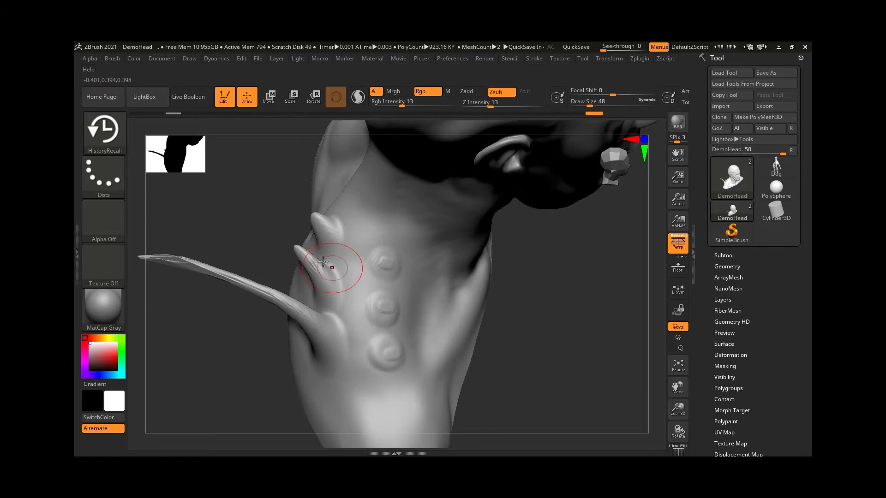
Recall the earlier surface over the small upper horn and neck scratches, then turn on Polyframe
mouse_move(325, 219)
left_mouse_down()
mouse_move(331, 226)
mouse_move(309, 217)
mouse_move(322, 218)
left_mouse_up()
mouse_move(255, 226)
left_mouse_down()
mouse_move(290, 231)
mouse_move(297, 205)
mouse_move(345, 239)
left_mouse_up()
right_click_drag(345, 239, 336, 221)
mouse_move(278, 204)
left_mouse_down("shift")
mouse_move(273, 196)
mouse_move(316, 204)
mouse_move(328, 230)
mouse_move(313, 225)
left_mouse_up("shift")
right_click_drag(502, 271, 318, 216)
mouse_move(313, 216)
left_mouse_down()
mouse_move(342, 242)
mouse_move(314, 220)
left_mouse_up()
right_click_drag(600, 298, 631, 312)
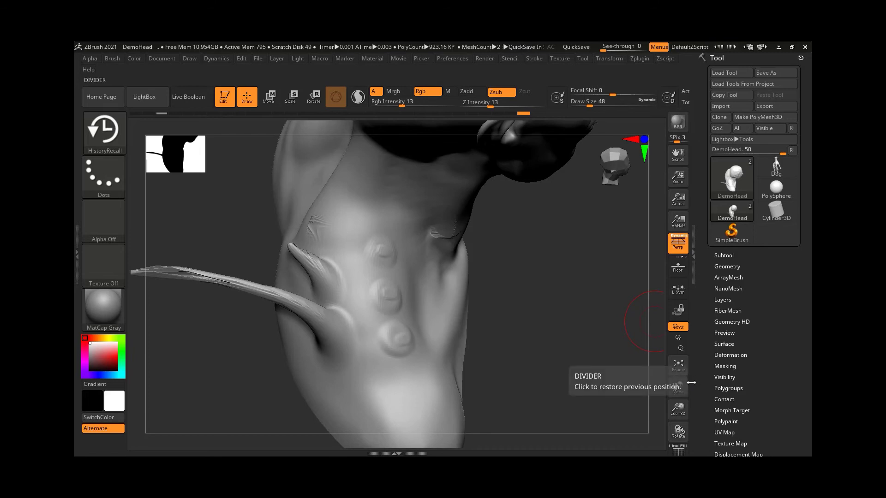
key("shift+f")
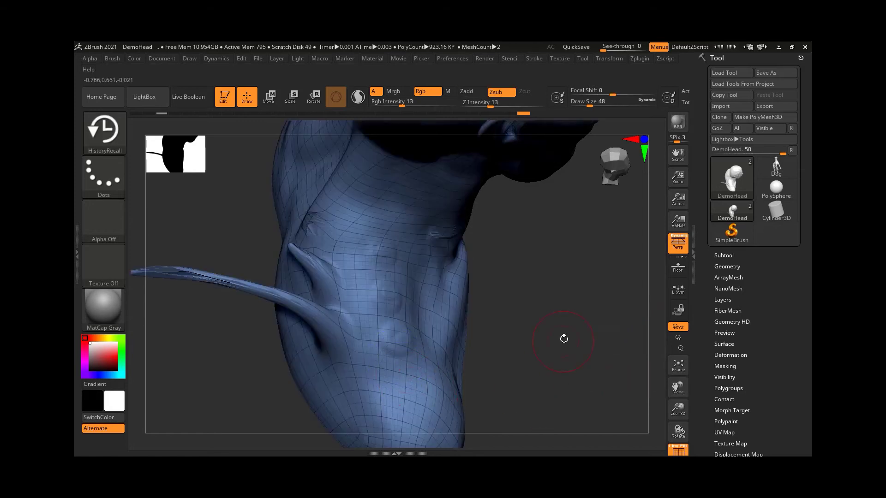
Recall the earlier surface along the small horn and the neck creases with HistoryRecall strokes
left_click_drag(564, 339, 463, 303)
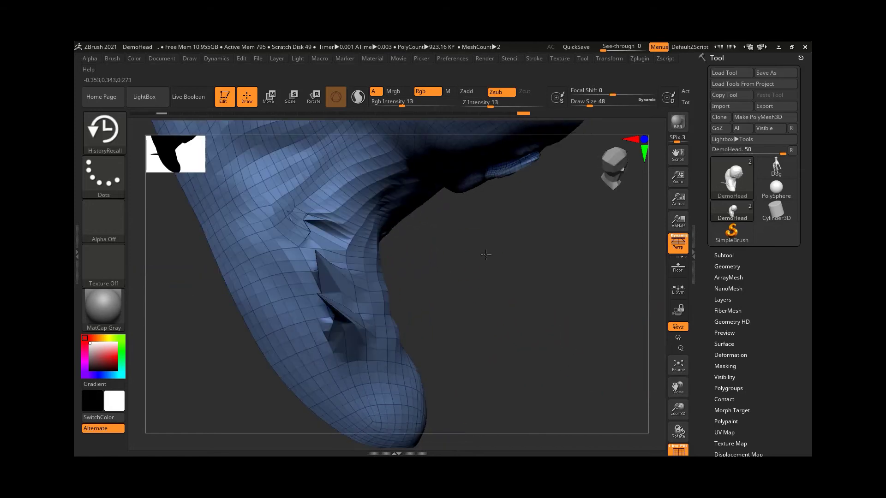
left_click_drag(485, 254, 398, 221)
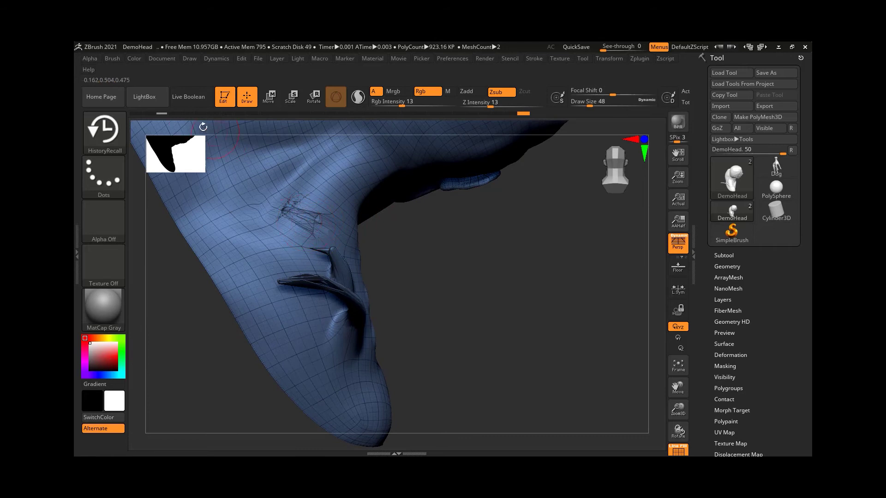
mouse_move(163, 112)
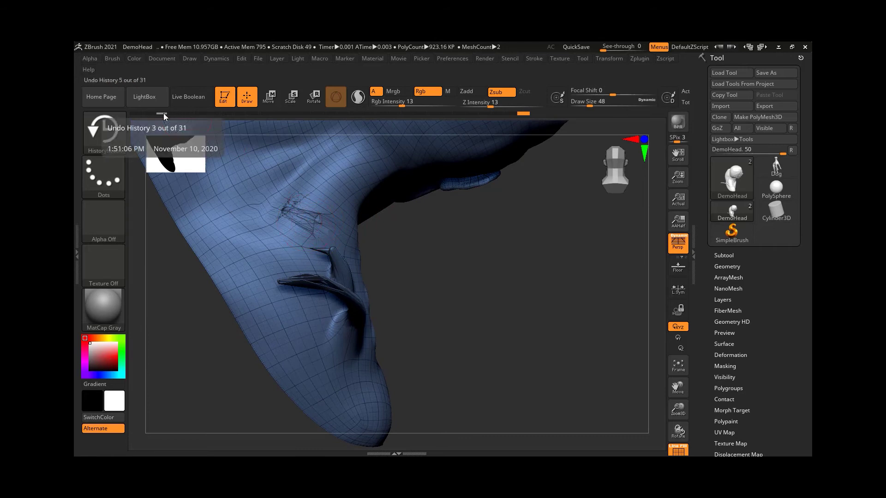
left_click_drag(458, 286, 437, 304)
left_click_drag(252, 412, 263, 412)
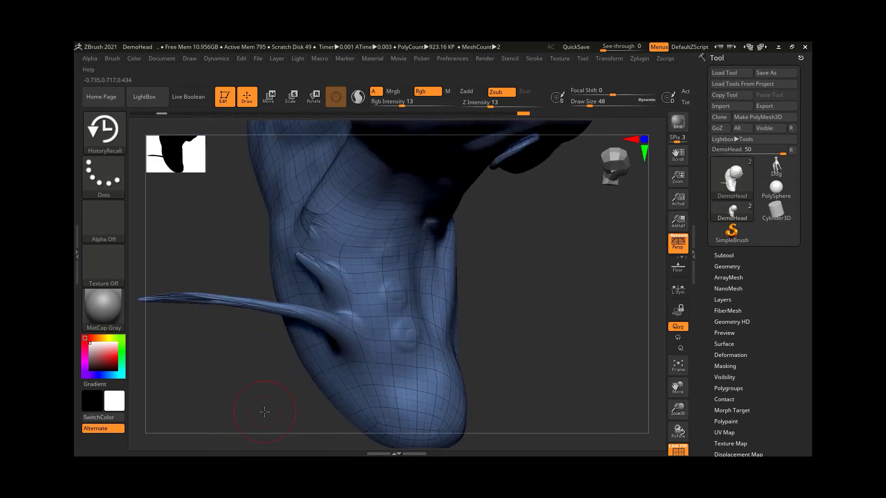
left_click_drag(320, 263, 317, 277)
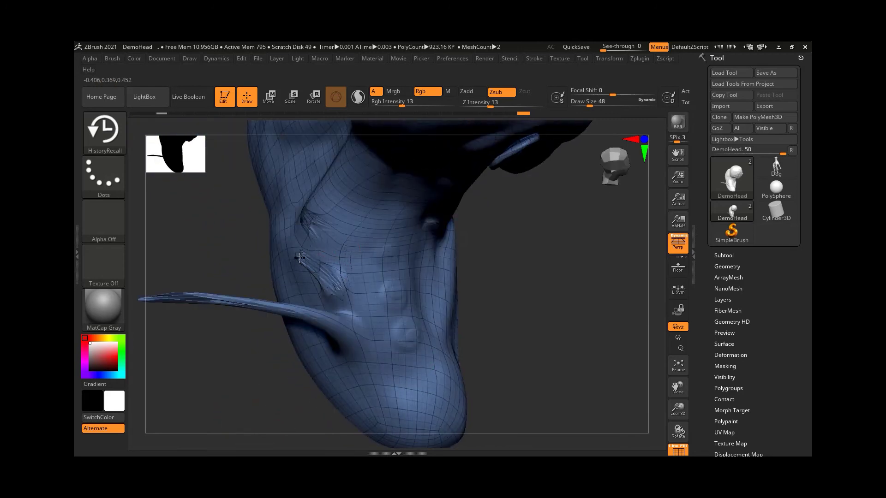
left_click_drag(299, 258, 300, 256)
left_click_drag(269, 333, 271, 334)
Rework the spike's base, the spike itself and the dark neck crease with recall strokes
mouse_move(320, 297)
left_mouse_down()
mouse_move(330, 304)
mouse_move(221, 255)
mouse_move(146, 252)
mouse_move(214, 245)
left_mouse_up()
left_click_drag(229, 323, 259, 337)
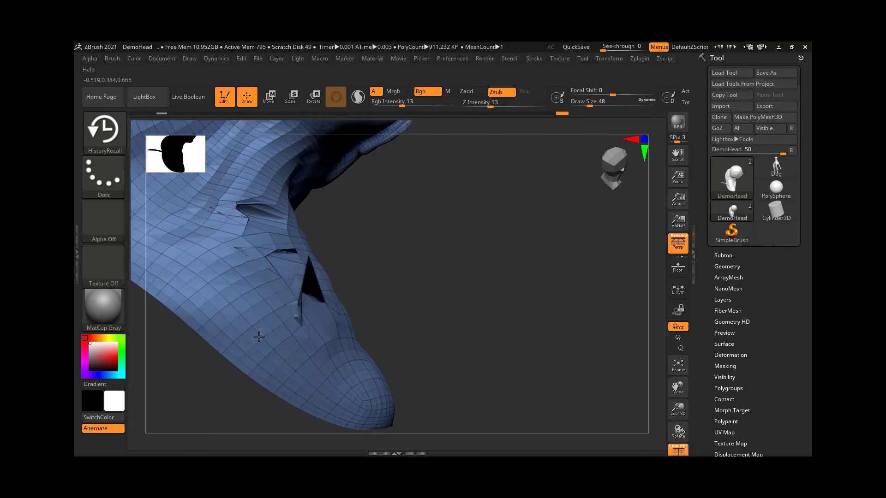
mouse_move(281, 249)
left_mouse_down()
mouse_move(235, 243)
mouse_move(294, 237)
mouse_move(305, 291)
mouse_move(301, 257)
mouse_move(271, 276)
left_mouse_up()
left_click_drag(526, 262, 480, 295)
mouse_move(263, 317)
left_mouse_down()
mouse_move(221, 296)
mouse_move(166, 308)
left_mouse_up()
left_click_drag(450, 318, 378, 324)
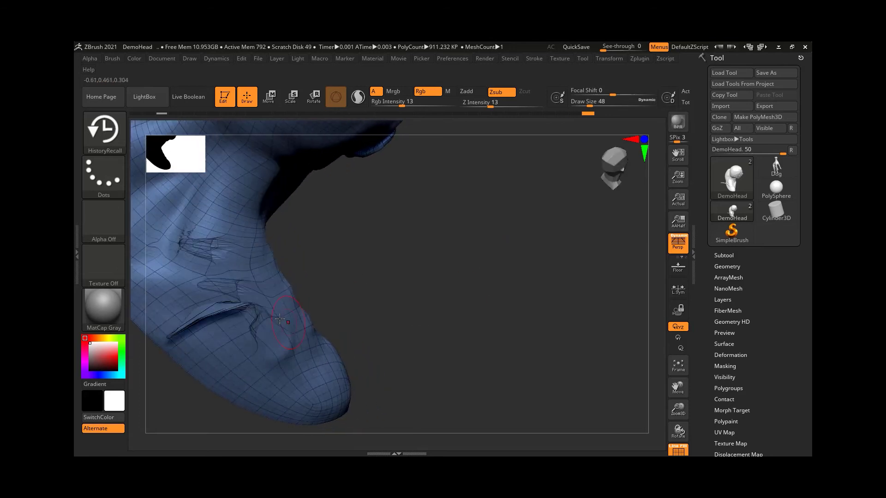
mouse_move(268, 316)
left_mouse_down()
mouse_move(222, 295)
mouse_move(178, 327)
mouse_move(227, 302)
mouse_move(195, 251)
mouse_move(265, 347)
mouse_move(277, 336)
left_mouse_up()
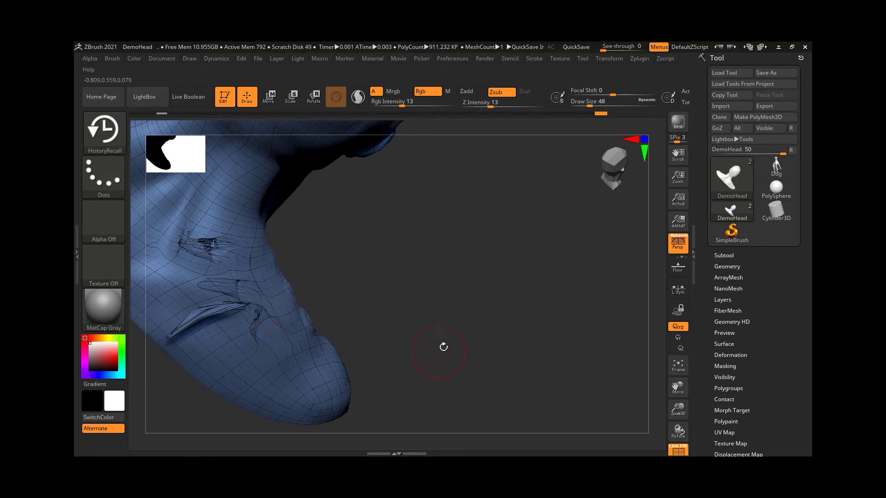
Recall the mesh near the neck flap, smooth with Shift, and turn Polyframe off
left_click_drag(443, 347, 345, 350)
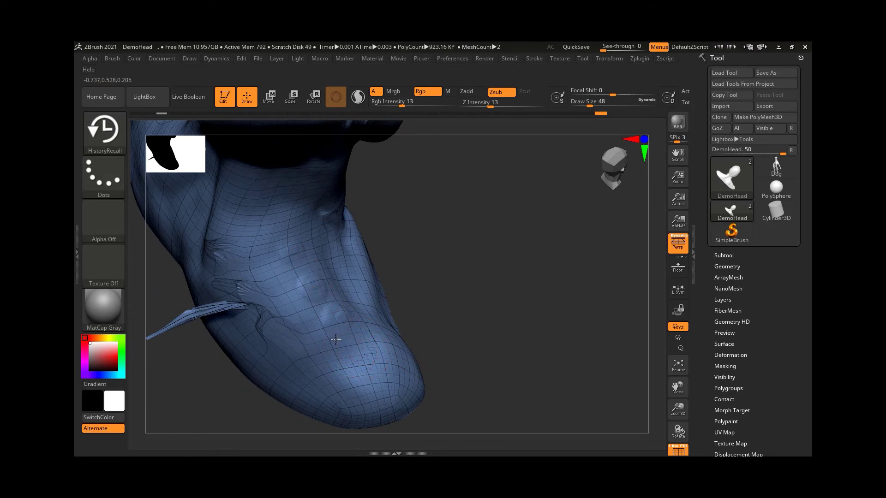
mouse_move(346, 342)
left_mouse_down()
mouse_move(340, 349)
mouse_move(277, 329)
mouse_move(282, 340)
left_mouse_up()
left_click_drag(602, 298, 560, 281)
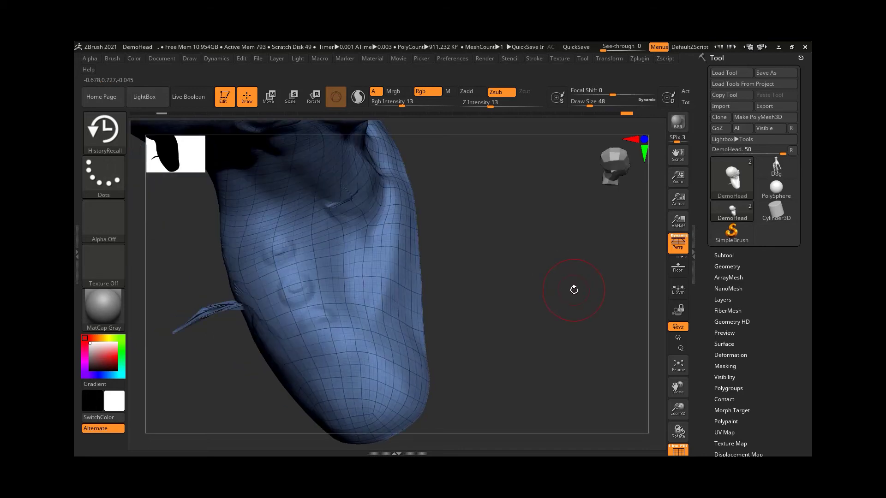
key("shift")
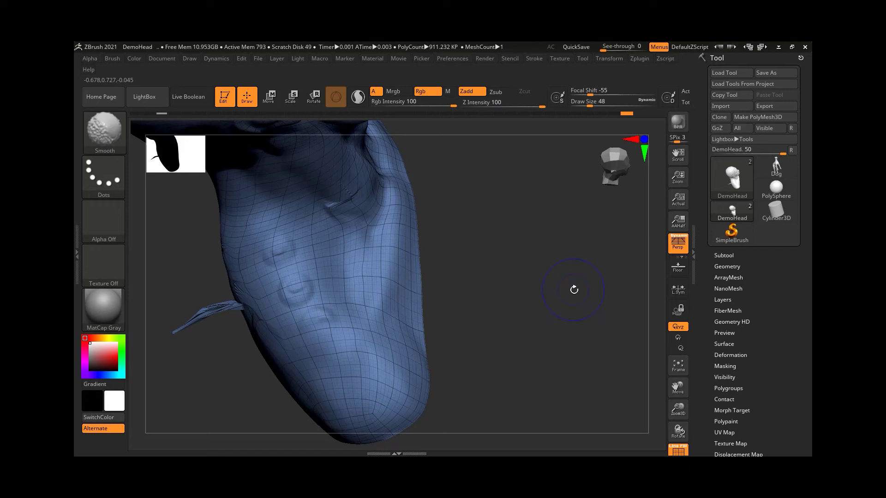
key("shift+f")
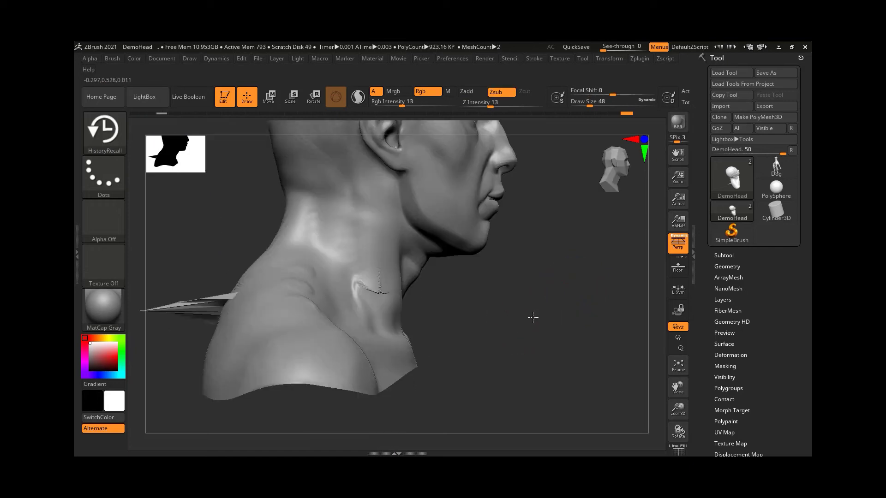
left_click_drag(533, 317, 561, 375)
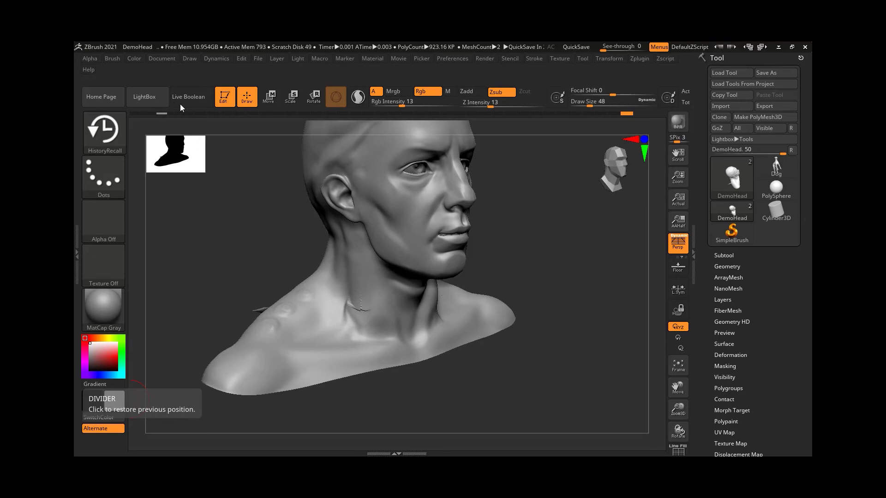
left_click(155, 98)
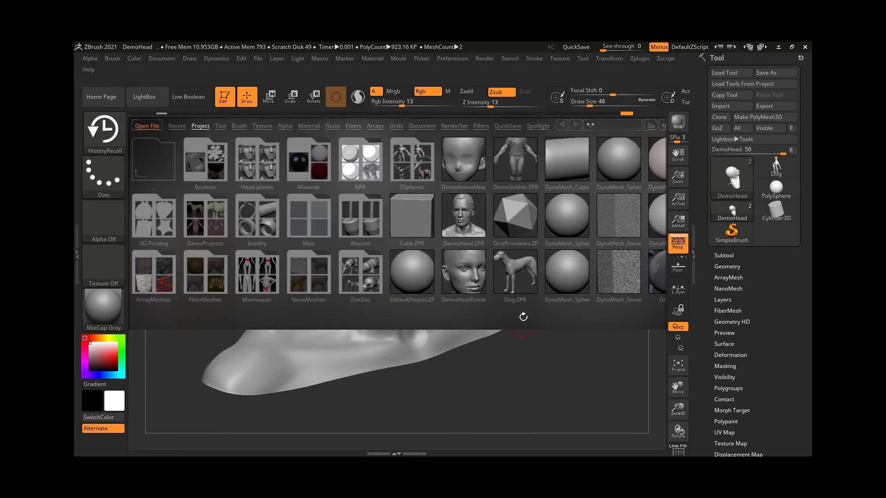
Load Dog.ZPR without saving the DemoHead, orbit the dog, and switch to Move mode
double_click(513, 267)
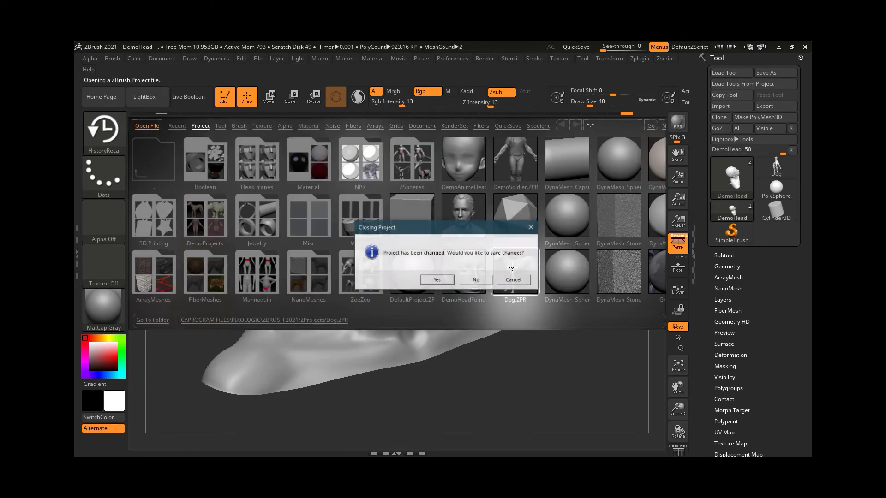
left_click(476, 280)
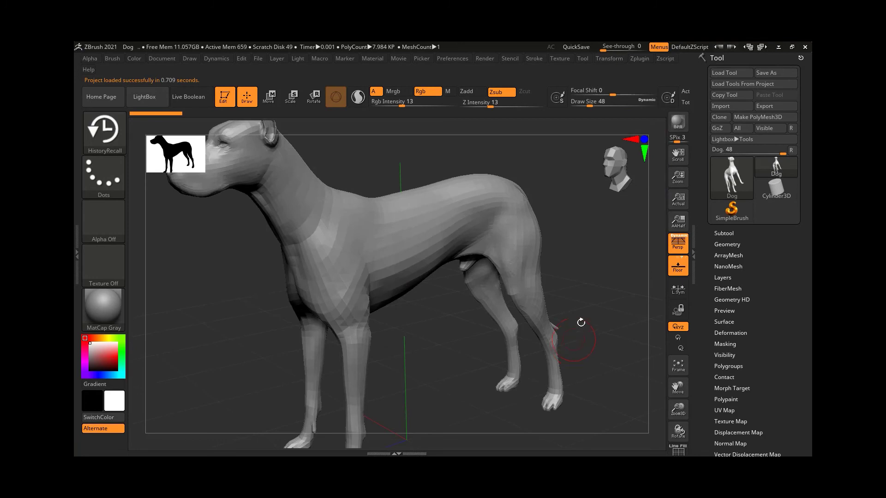
left_click_drag(504, 309, 453, 352)
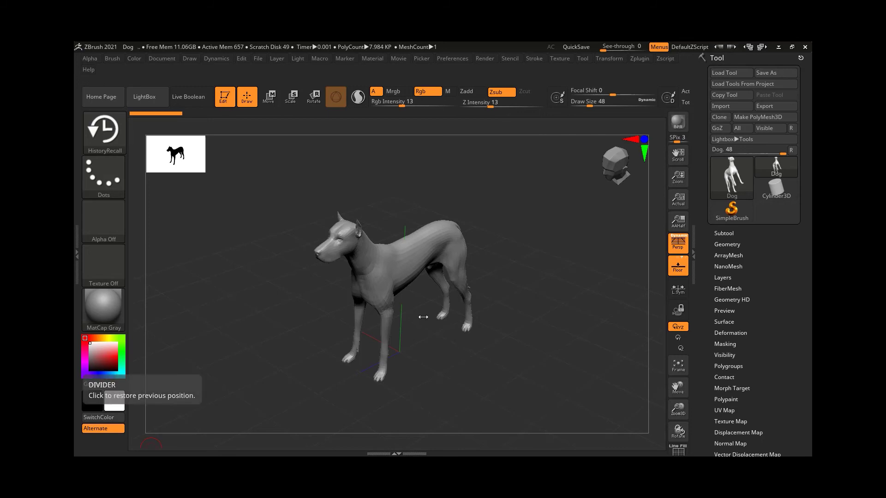
key("w")
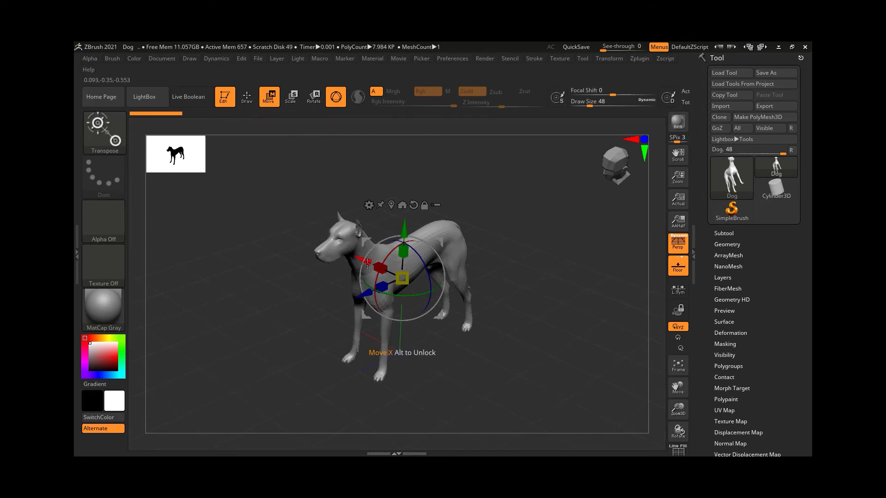
Shift the Dog along X, return to Draw, scrub history back to 2 of 2, and raise Draw Size to 156
left_click_drag(367, 263, 354, 257)
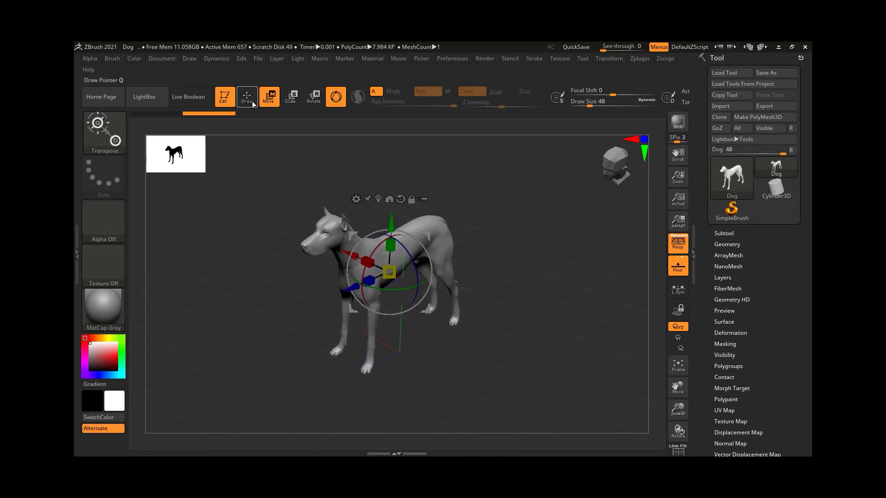
left_click(252, 101)
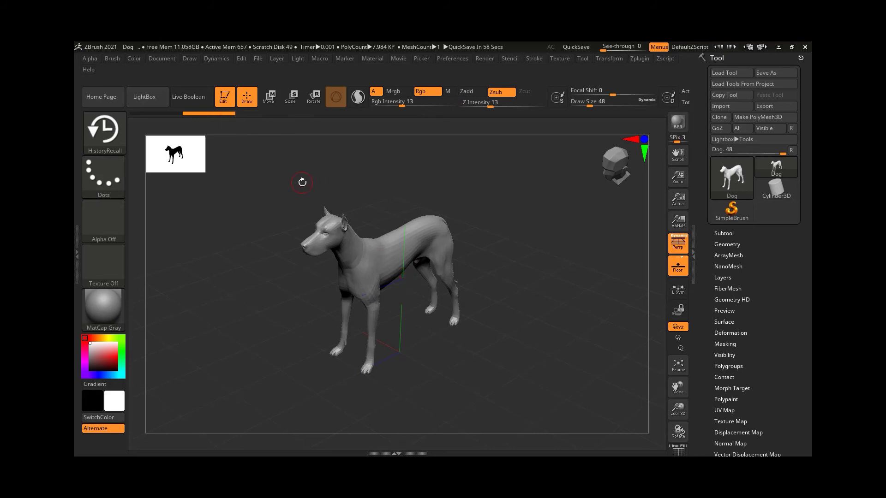
mouse_move(198, 113)
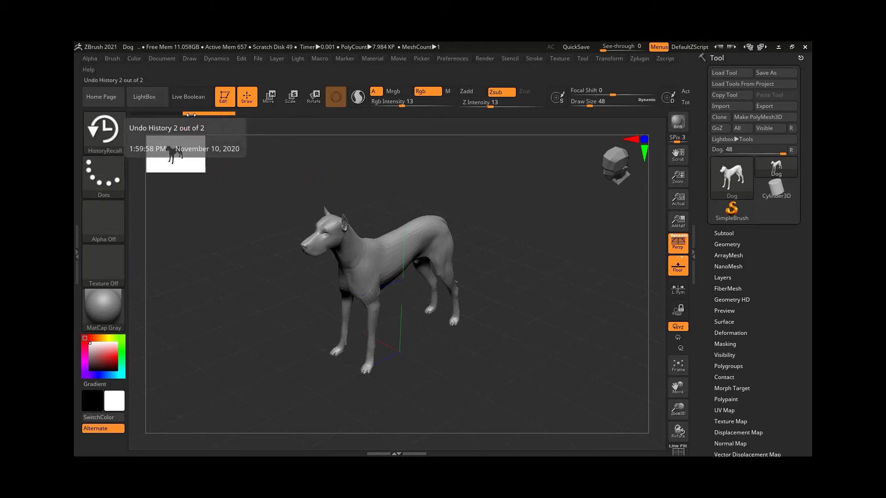
left_click(162, 114)
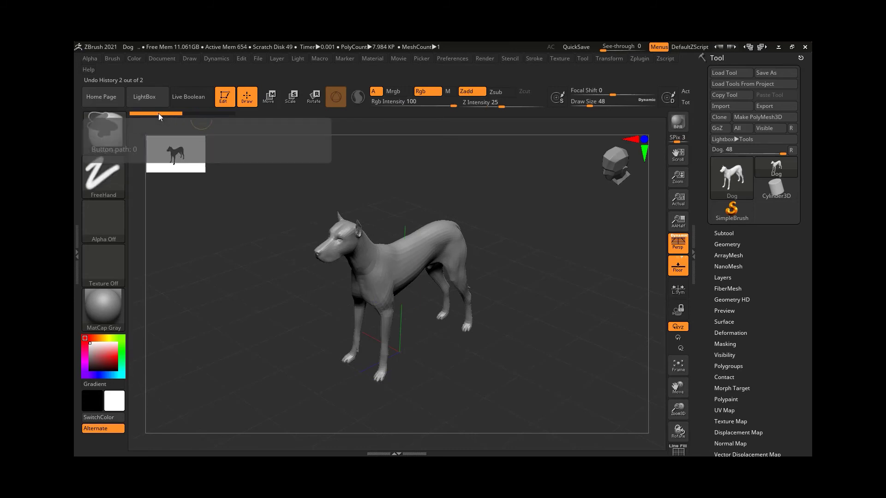
left_click(215, 114)
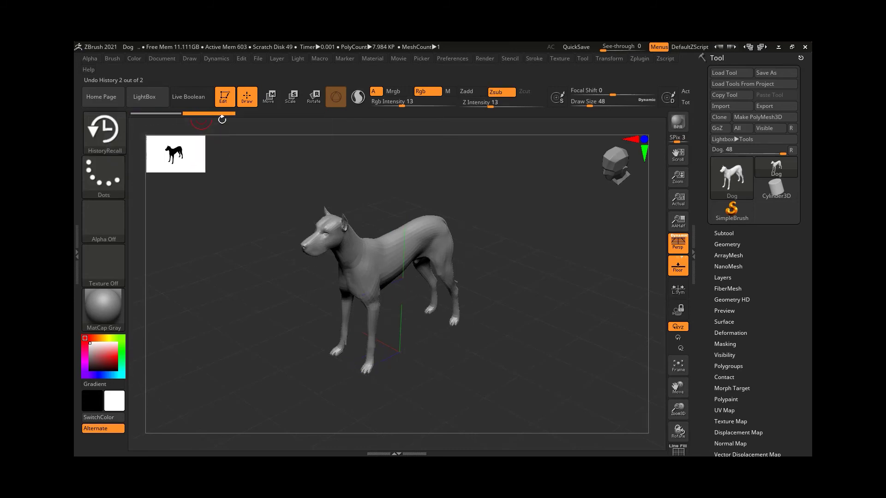
key("bracketright")
key("bracketright")
key("bracketright")
key("bracketright")
key("bracketright")
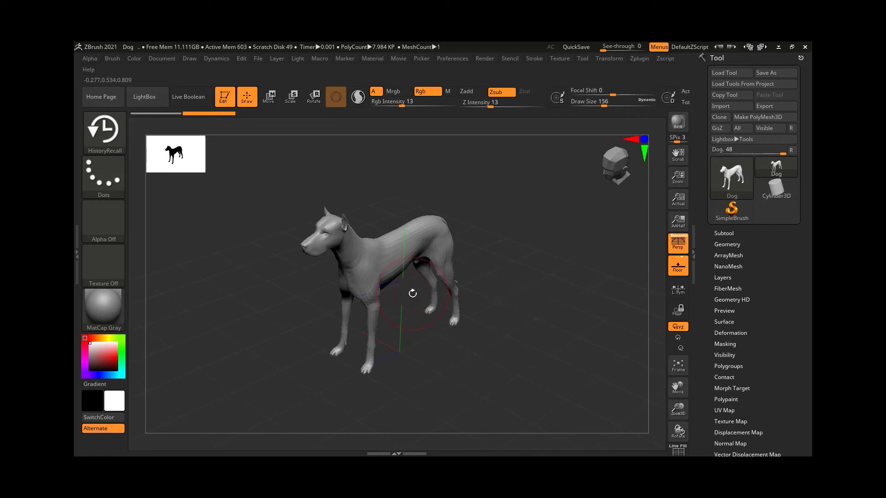
key("bracketright")
Paint HistoryRecall strokes over the Dog's shoulder, chest, neck, face, muzzle, front leg and hindquarters
mouse_move(502, 300)
left_mouse_down()
mouse_move(499, 289)
mouse_move(556, 277)
left_mouse_up()
mouse_move(396, 251)
left_mouse_down()
mouse_move(382, 277)
mouse_move(335, 260)
mouse_move(365, 304)
mouse_move(447, 332)
mouse_move(374, 329)
left_mouse_up()
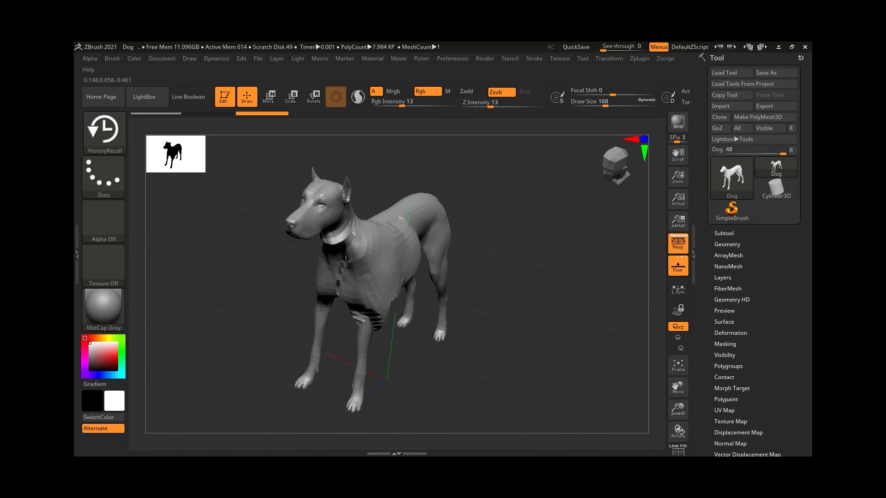
mouse_move(345, 261)
left_mouse_down()
mouse_move(332, 216)
mouse_move(355, 221)
mouse_move(304, 217)
left_mouse_up()
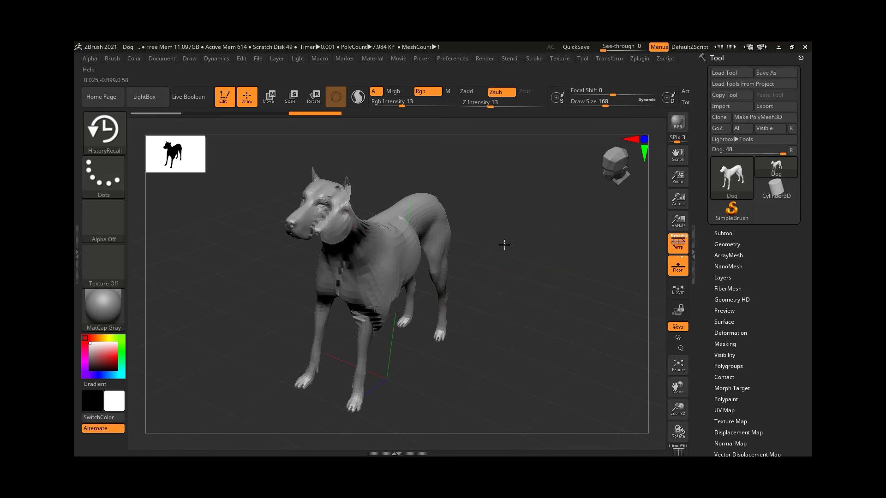
left_click_drag(504, 245, 520, 246)
mouse_move(381, 203)
left_mouse_down()
mouse_move(364, 222)
mouse_move(365, 207)
mouse_move(400, 228)
mouse_move(376, 245)
mouse_move(369, 228)
mouse_move(371, 236)
left_mouse_up()
mouse_move(436, 261)
left_mouse_down()
mouse_move(544, 203)
mouse_move(455, 249)
mouse_move(417, 301)
mouse_move(381, 306)
left_mouse_up()
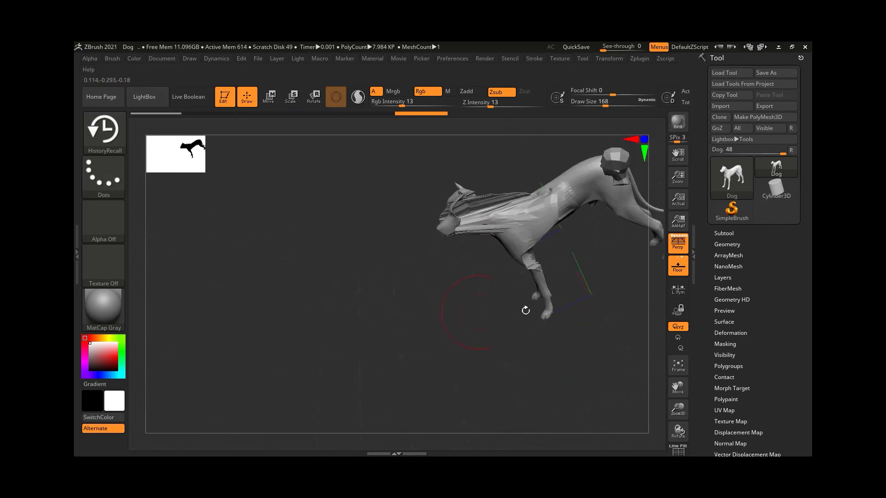
left_click_drag(450, 299, 340, 331, "alt")
mouse_move(408, 295)
left_mouse_down()
mouse_move(480, 239)
mouse_move(563, 290)
mouse_move(427, 298)
mouse_move(443, 329)
left_mouse_up()
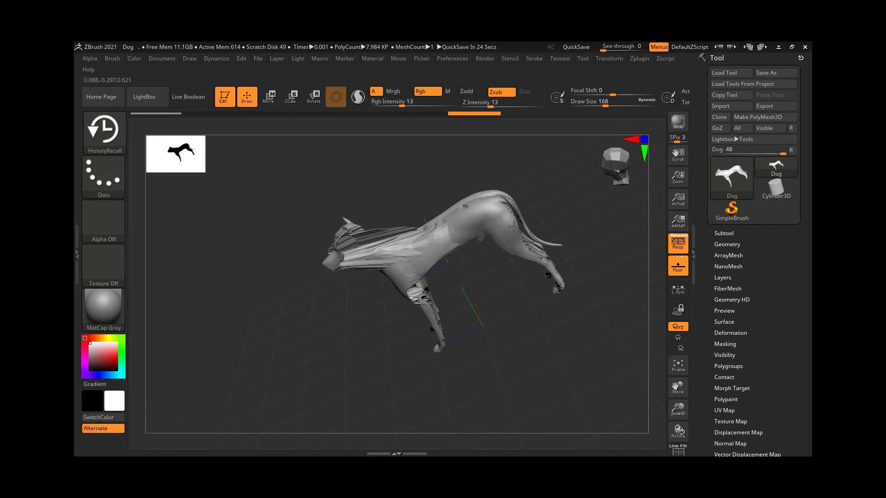
From a three-quarter view, paint HistoryRecall strokes over the Dog's body, neck and shoulder
left_click_drag(501, 320, 426, 334)
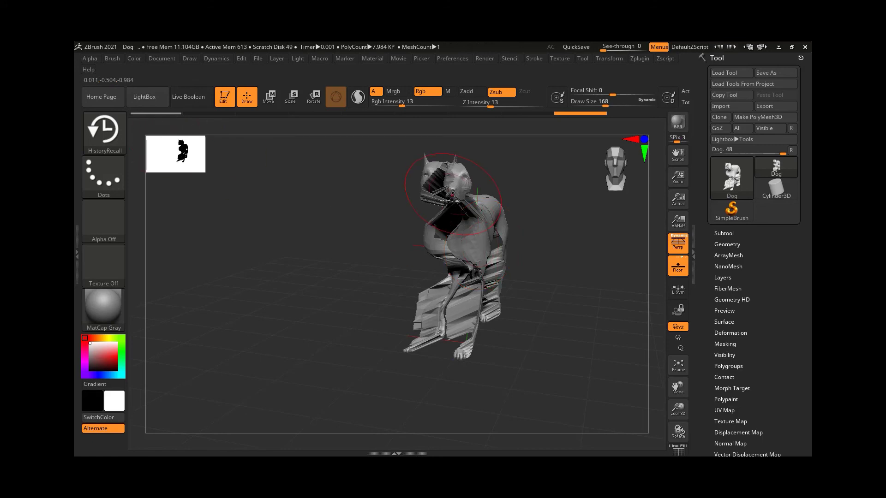
right_click_drag(462, 204, 462, 258)
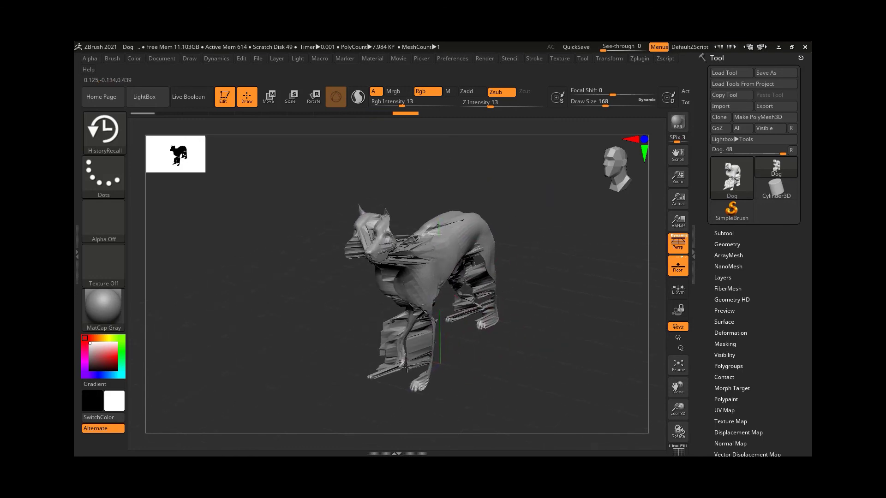
left_click_drag(411, 359, 411, 359)
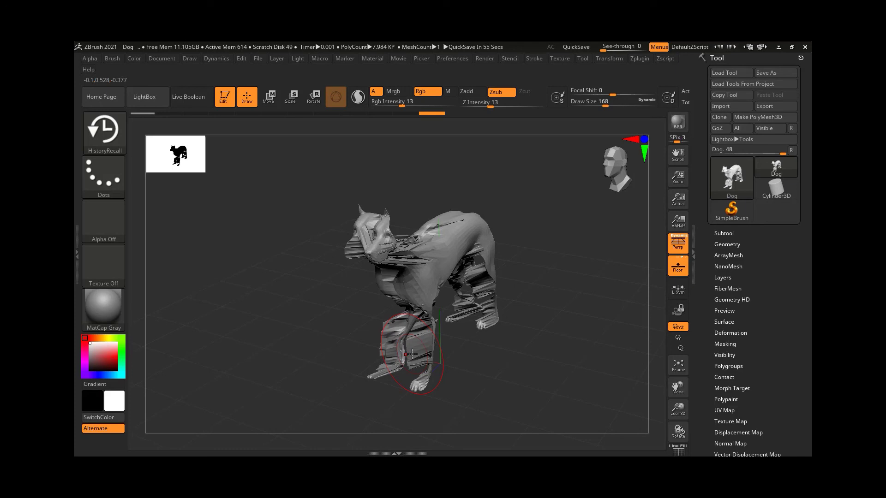
mouse_move(406, 244)
left_mouse_down()
mouse_move(413, 230)
mouse_move(474, 259)
left_mouse_up()
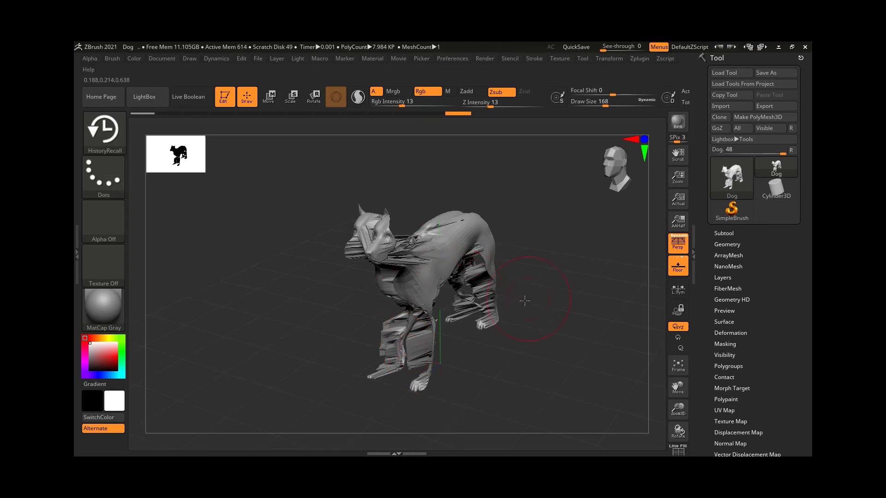
left_click_drag(525, 300, 471, 277)
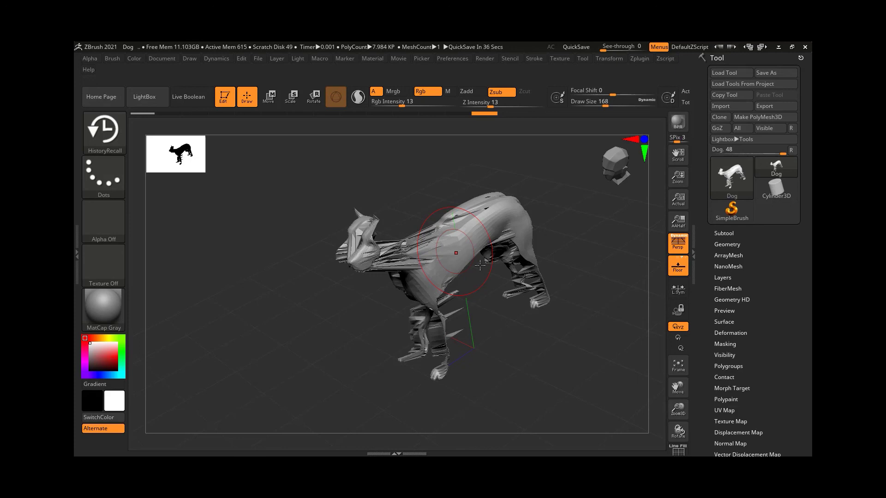
left_click_drag(500, 274, 528, 313)
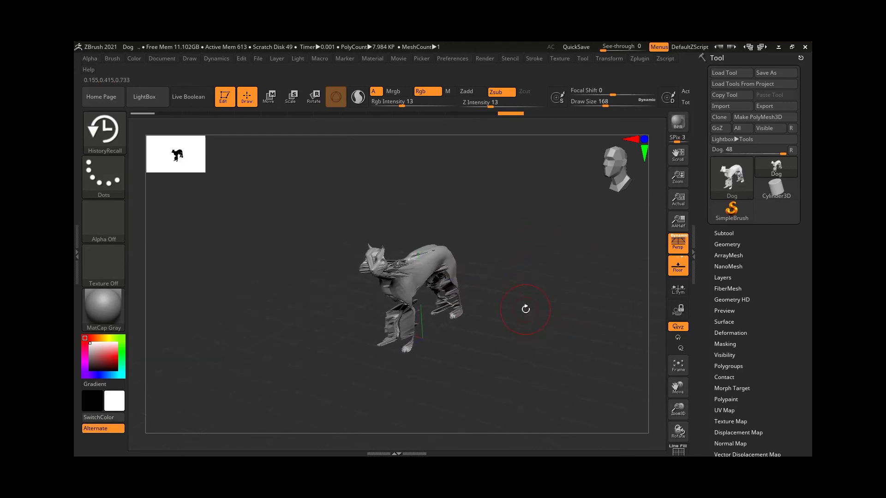